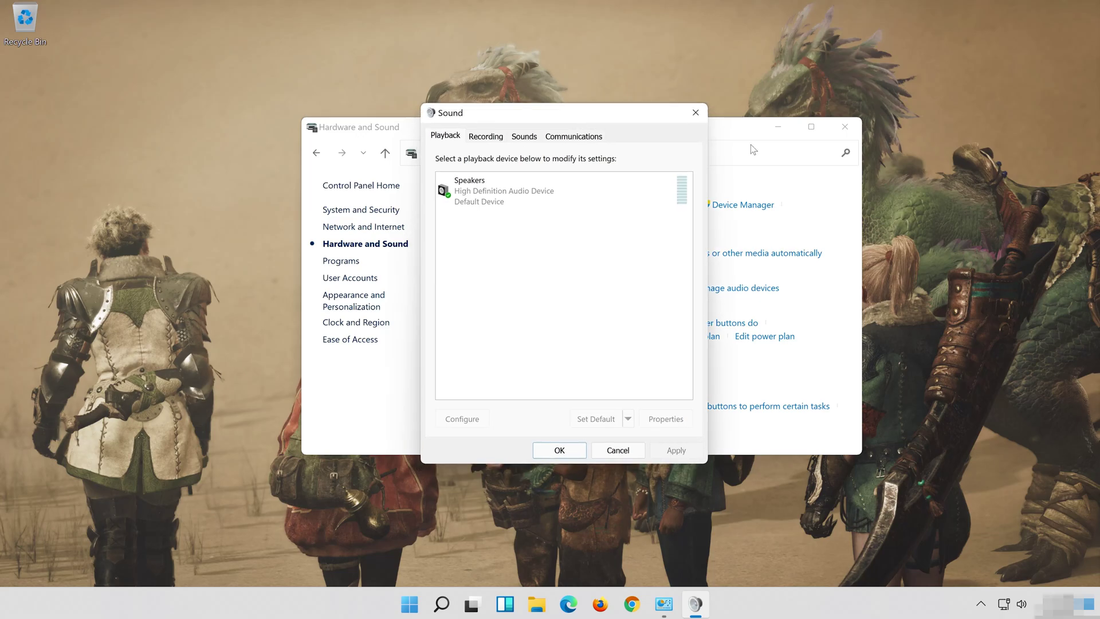
Close the Hardware and Sound window and open the properties of the Speakers playback device.
click(844, 126)
click(507, 193)
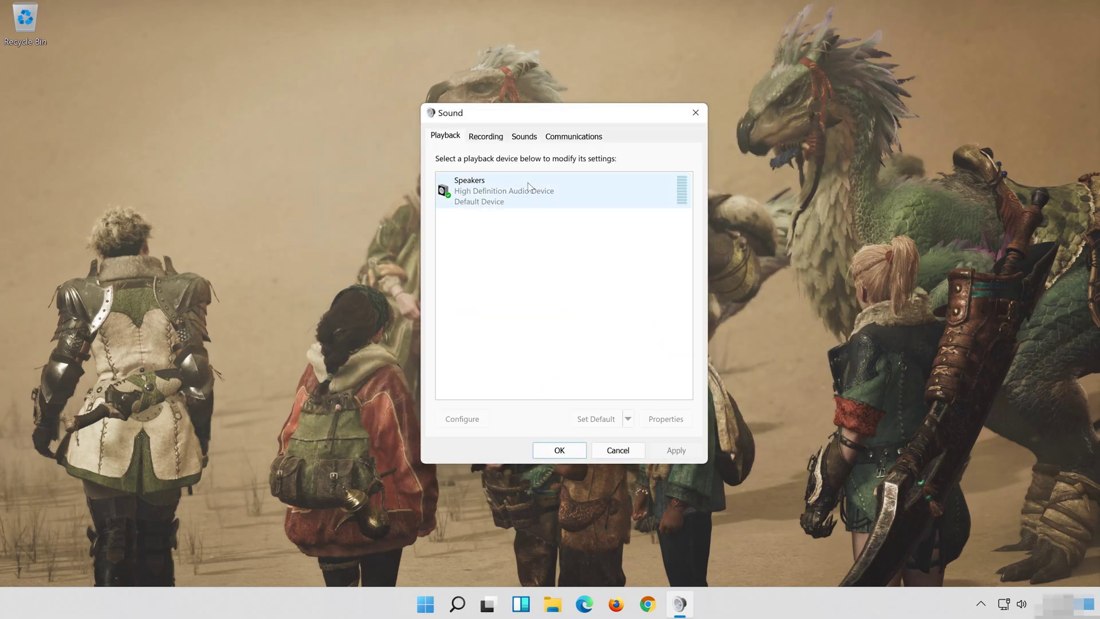
right_click(565, 181)
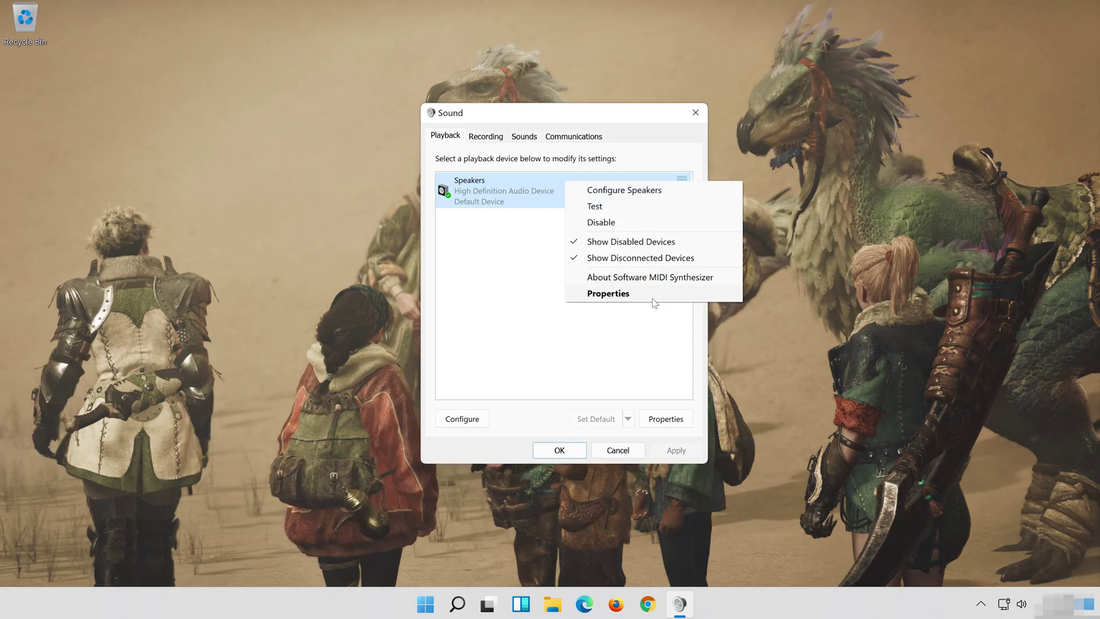
click(652, 298)
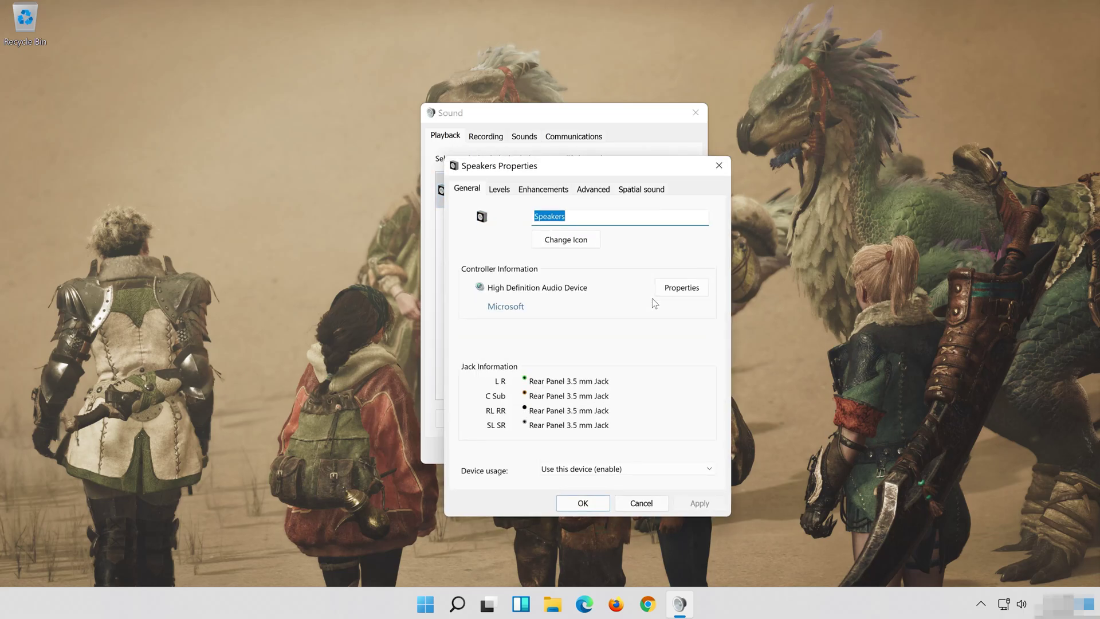
Disable all enhancements for the speakers, apply the change and close both sound dialogs.
drag(611, 178, 591, 120)
click(542, 134)
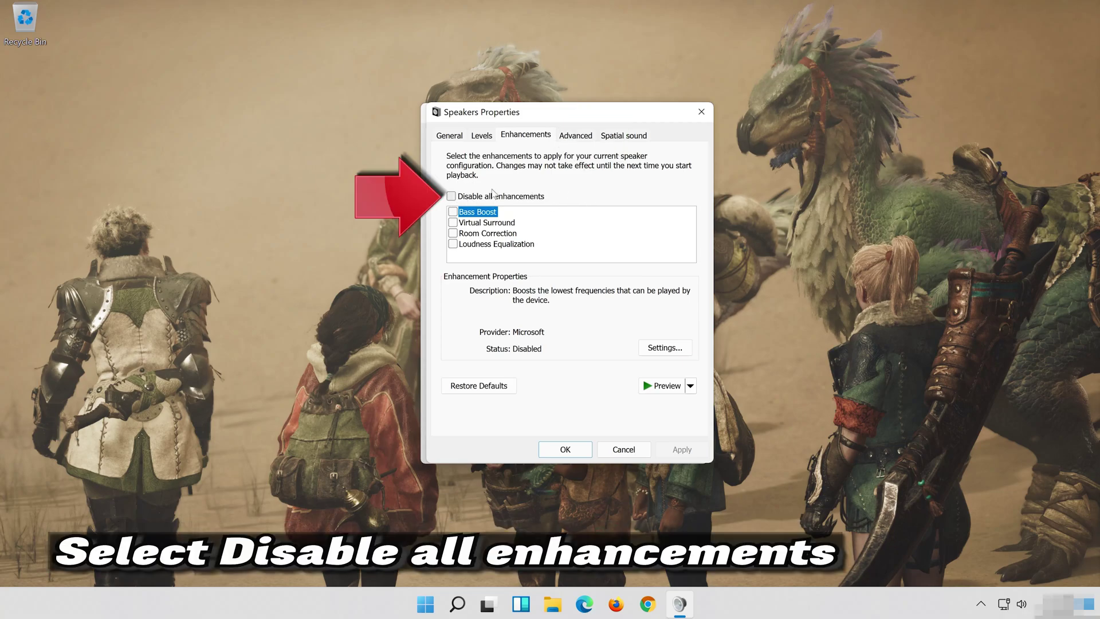
click(456, 196)
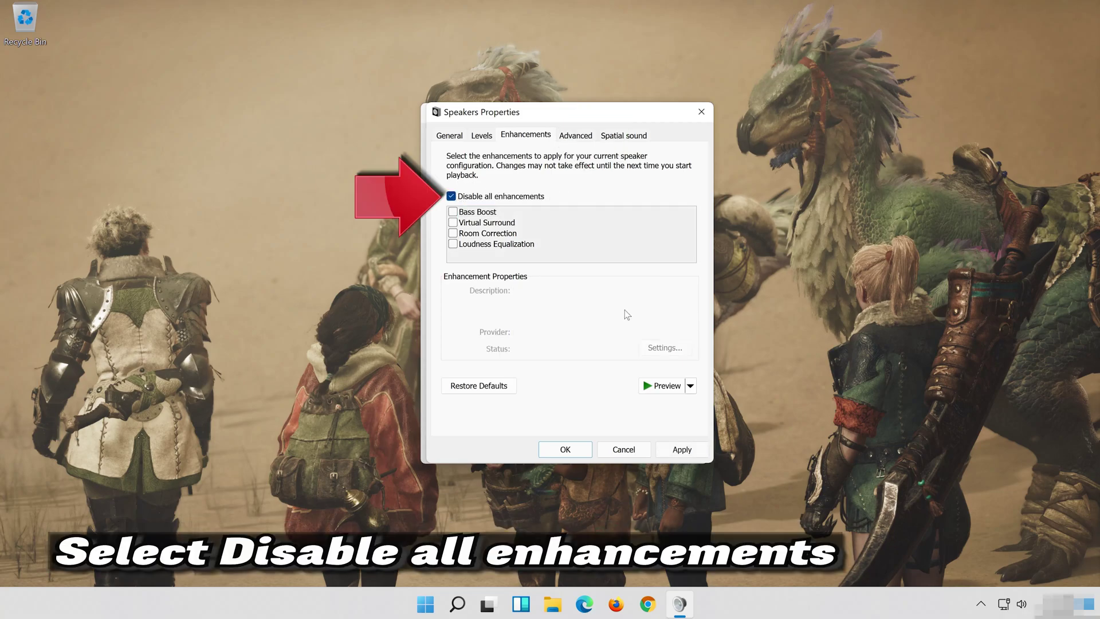
click(691, 449)
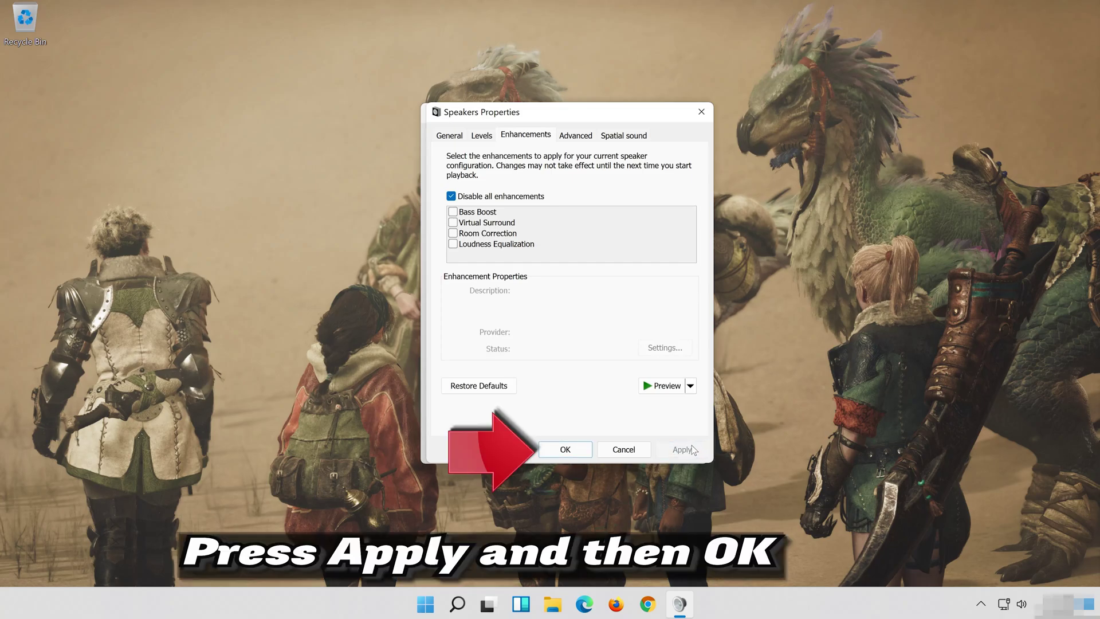
click(565, 449)
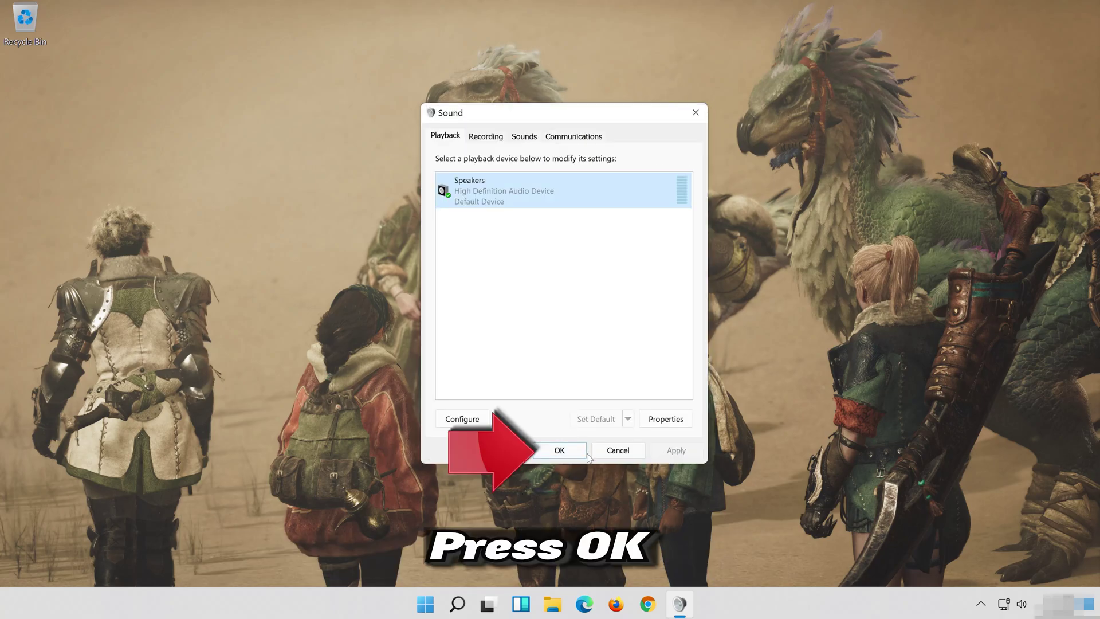
click(559, 449)
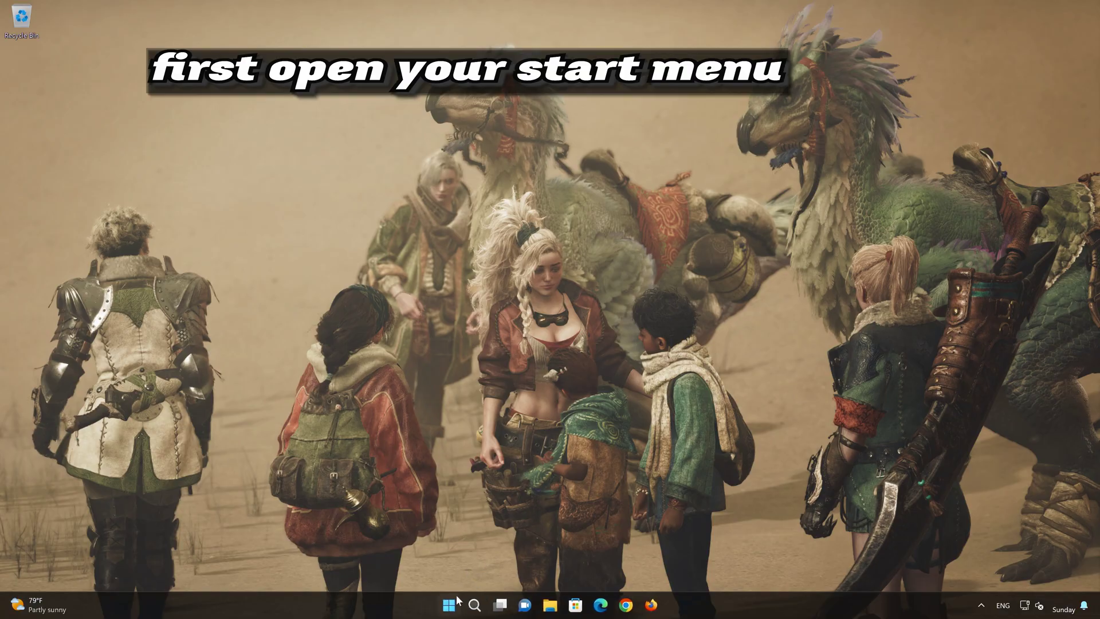
Open Windows Settings and go to the Other troubleshooters page under System > Troubleshoot.
click(449, 604)
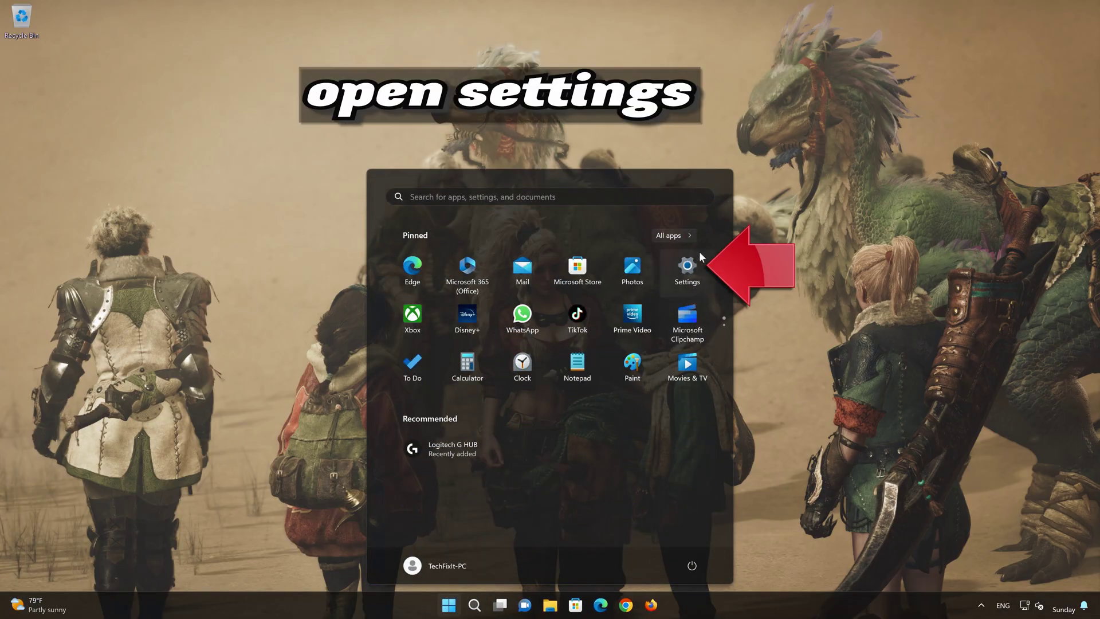
click(687, 269)
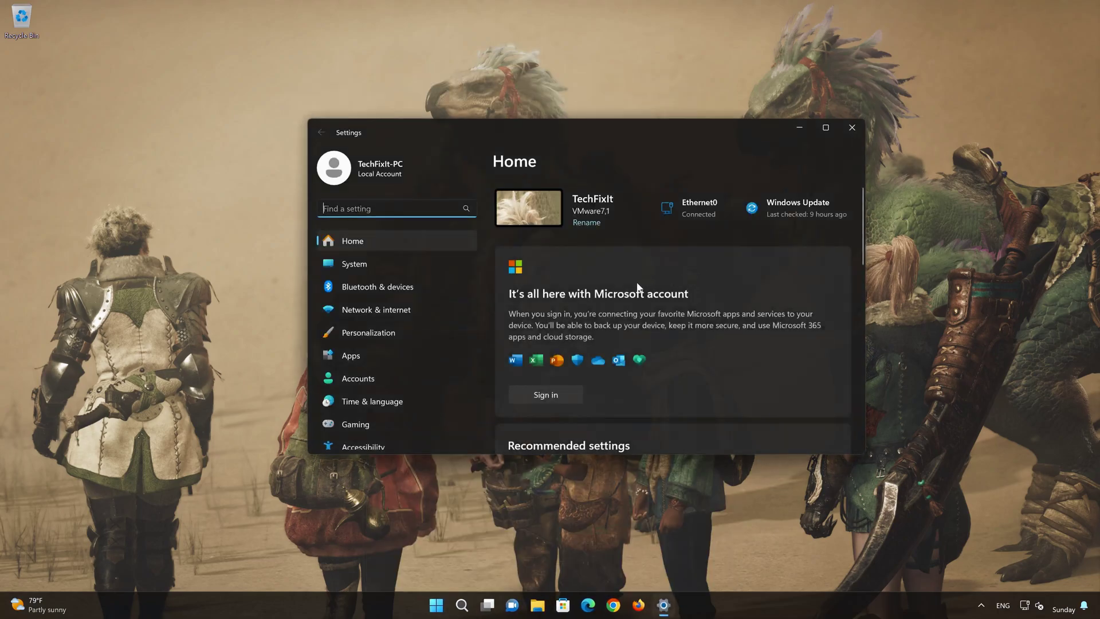
click(390, 262)
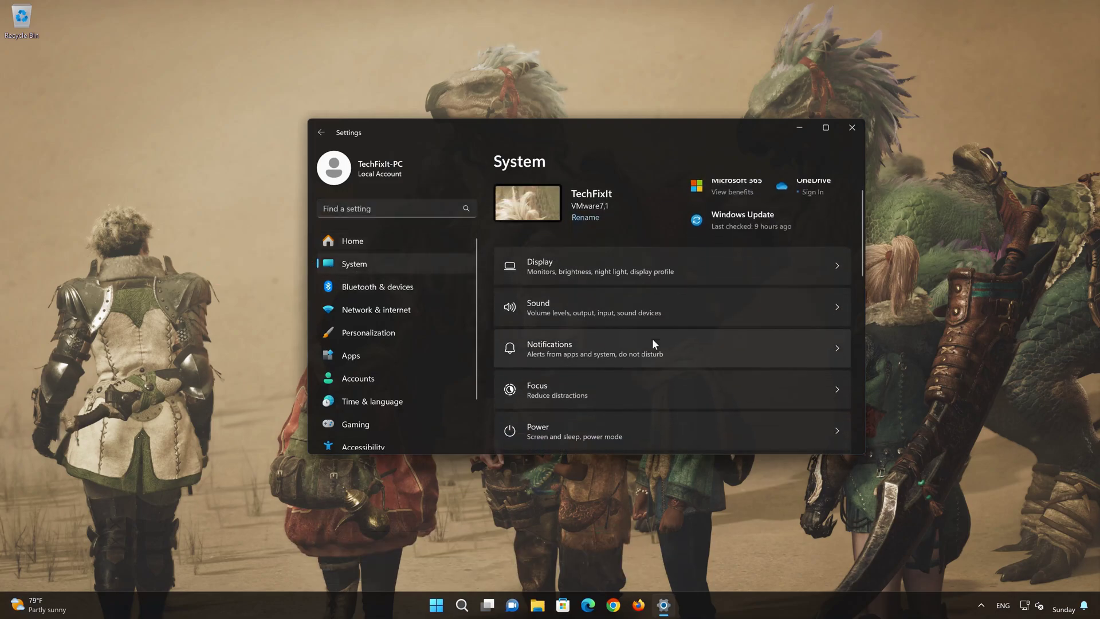
scroll(652, 338, down, 6)
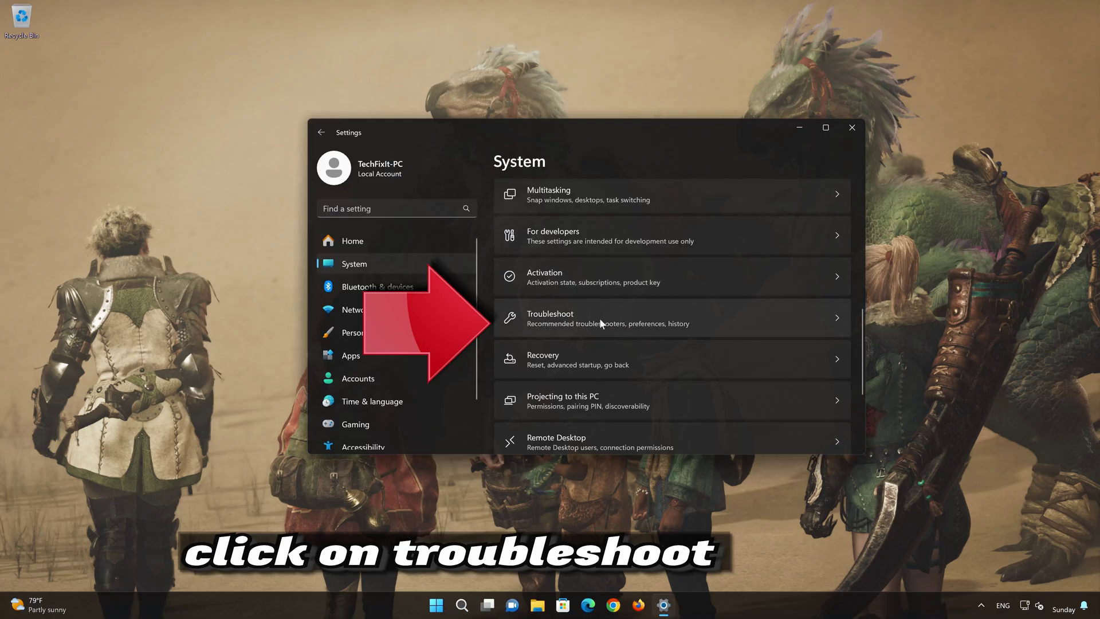
scroll(599, 318, down, 1)
click(603, 284)
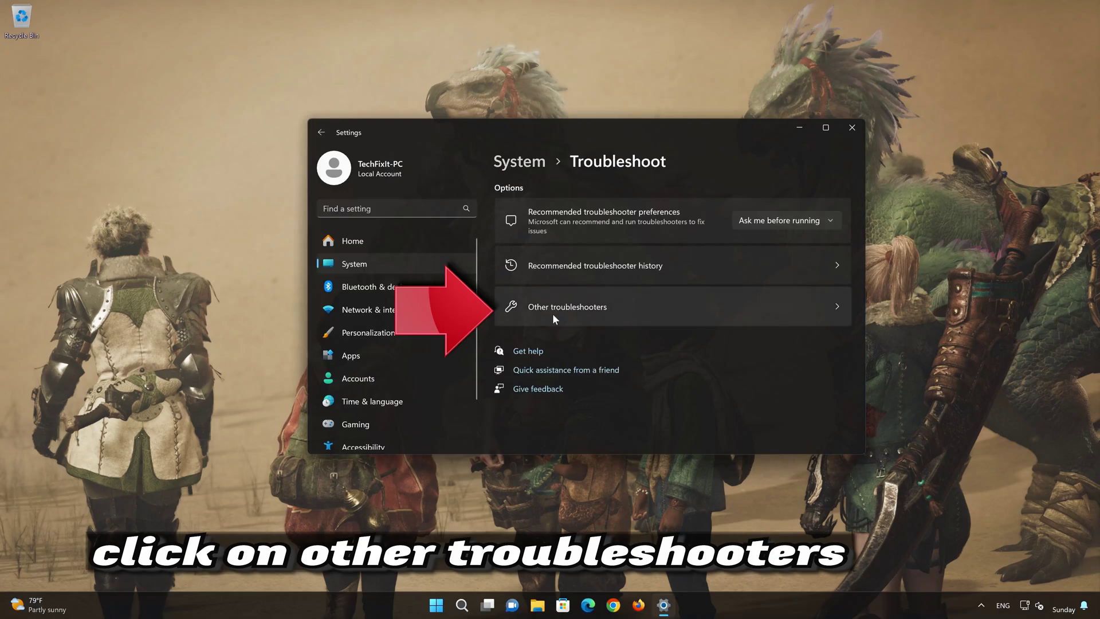
click(590, 313)
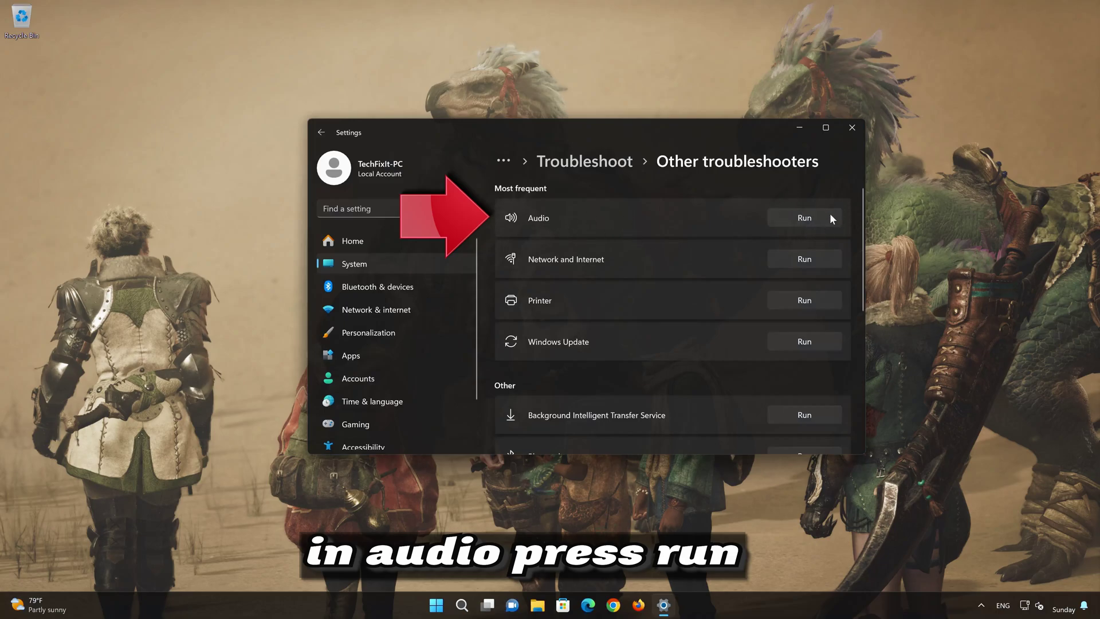
Run the Audio troubleshooter, consenting to automated diagnostics and to an automatic restart of the audio services.
click(804, 218)
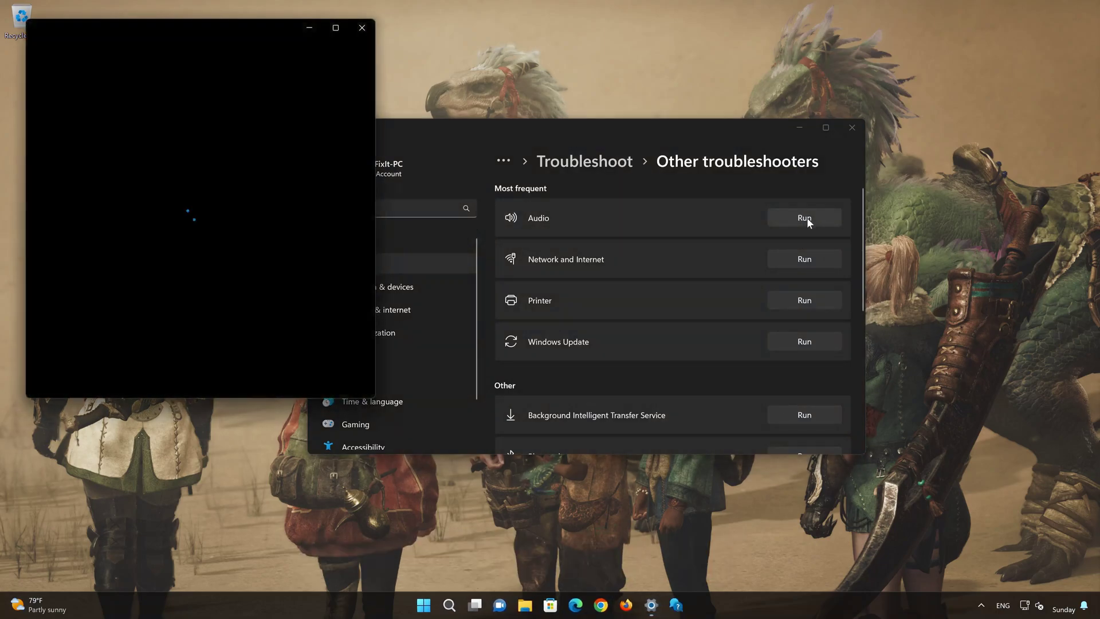
drag(277, 29, 609, 102)
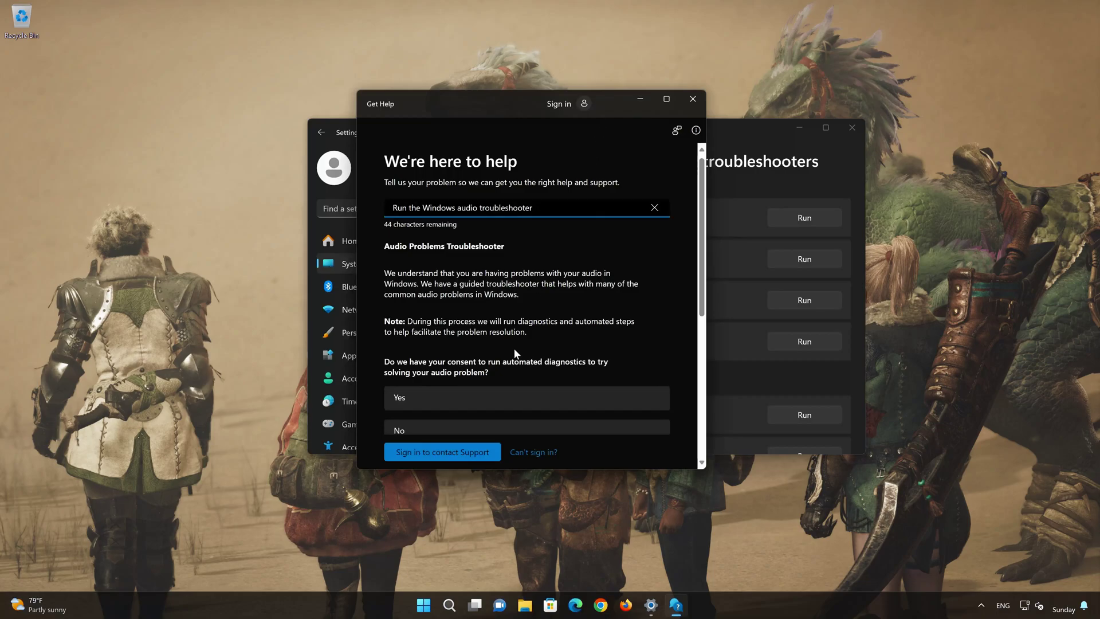
click(459, 403)
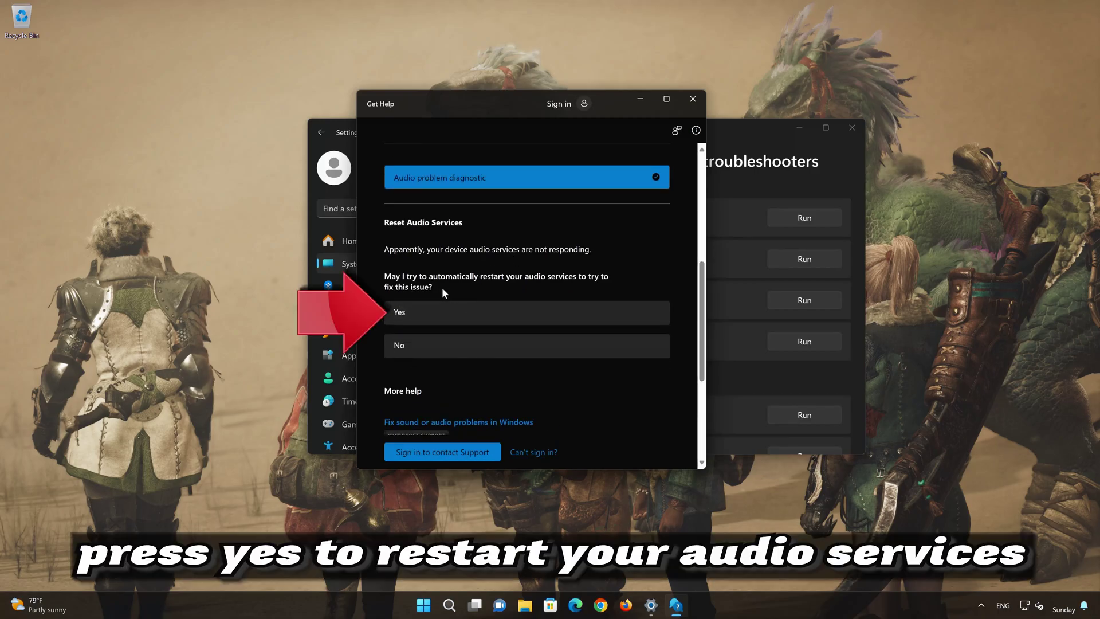
click(473, 317)
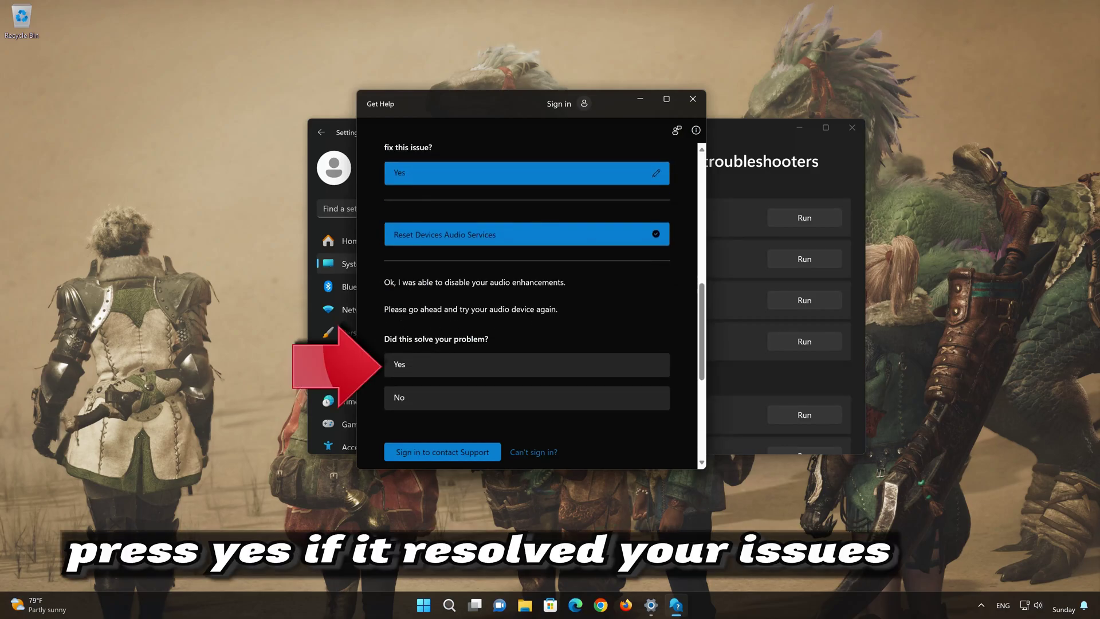
Answer Yes to whether the problem was solved, and close the Get Help and Settings windows.
click(475, 365)
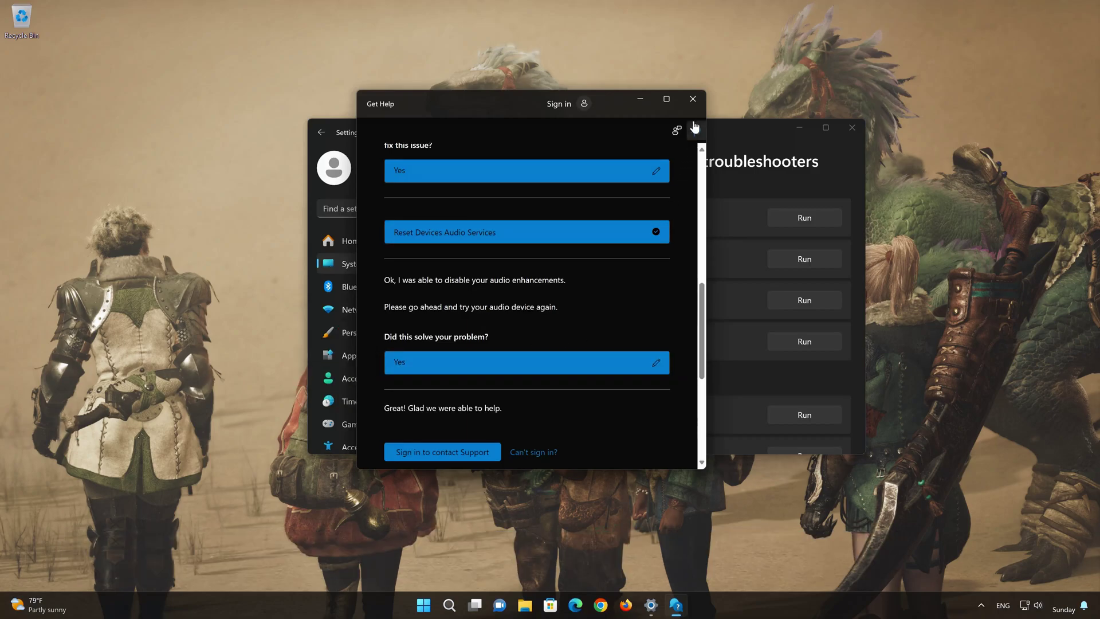
click(693, 100)
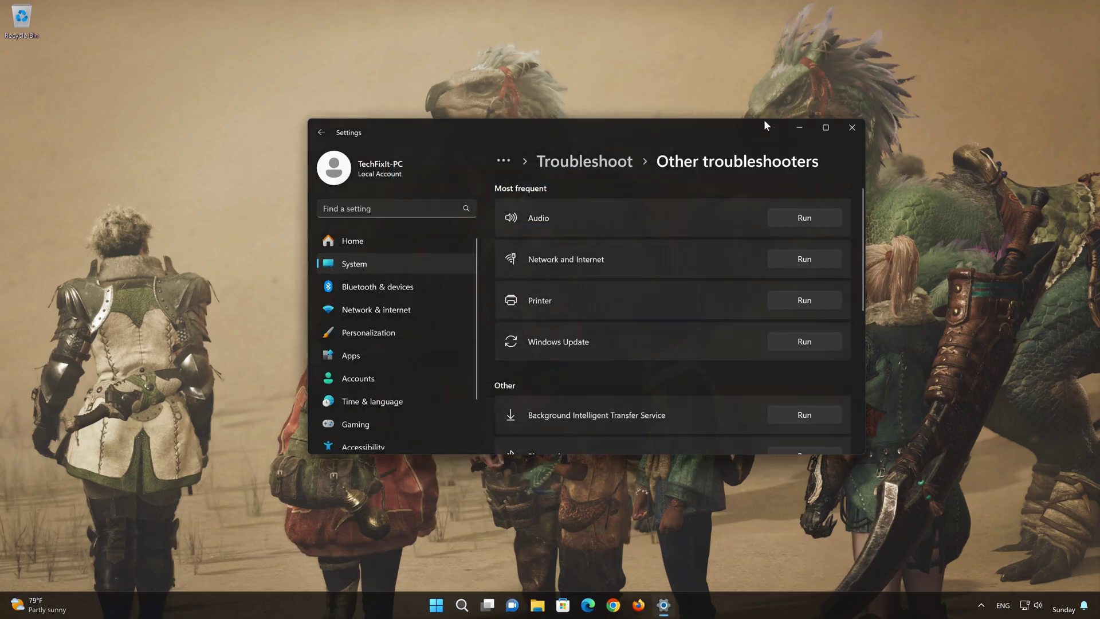
click(842, 131)
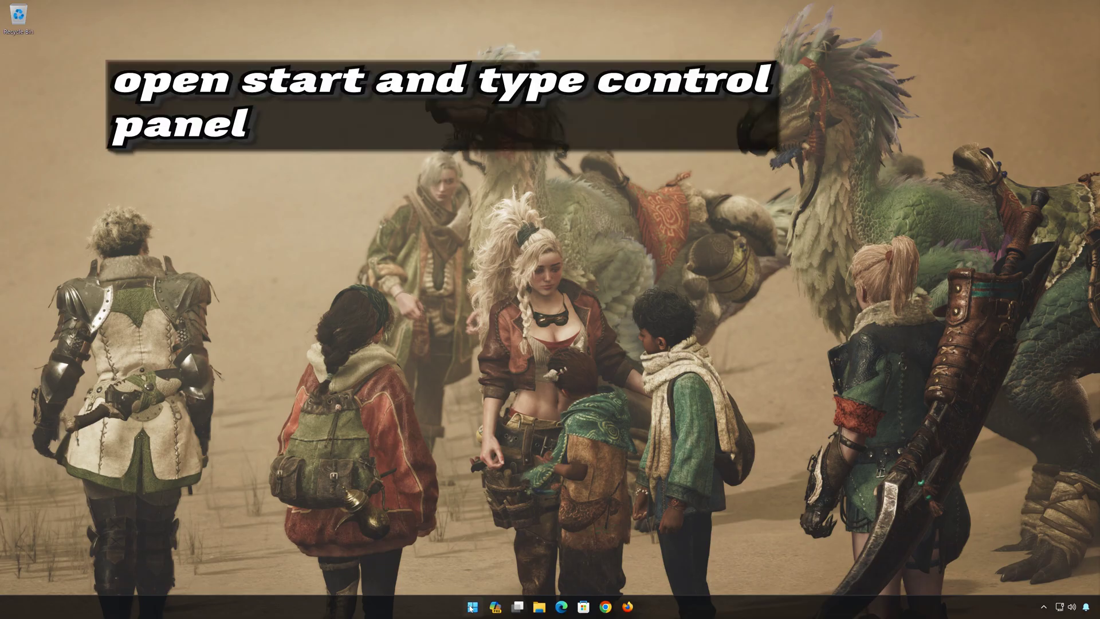
Search for "control panel", open Control Panel and bring up the Sound dialog from Hardware and Sound.
click(471, 607)
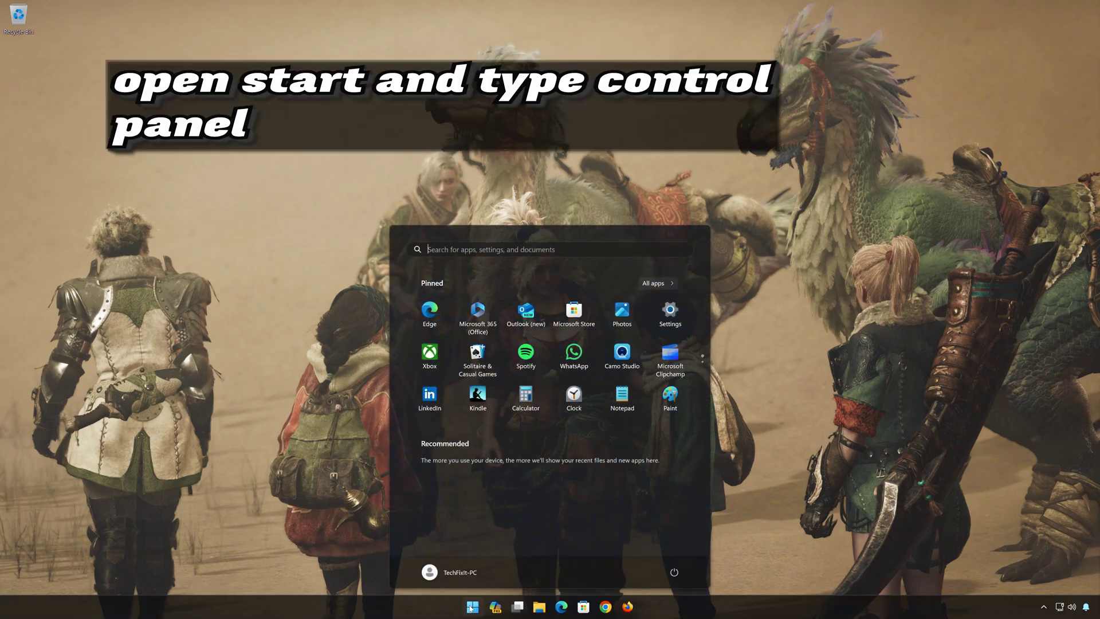
text(control panel)
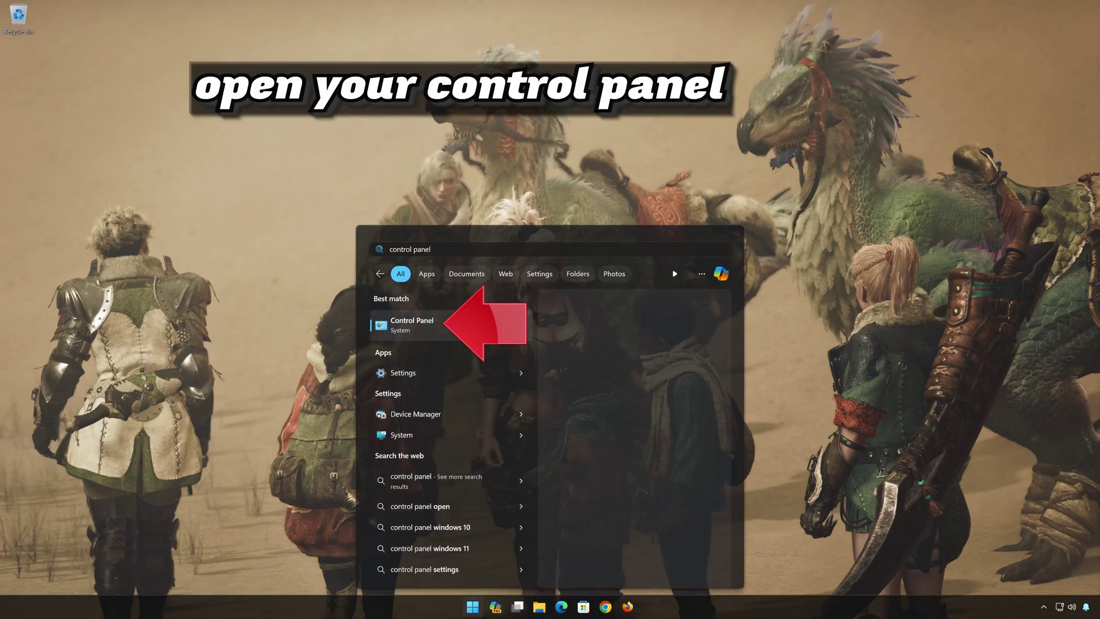
click(464, 325)
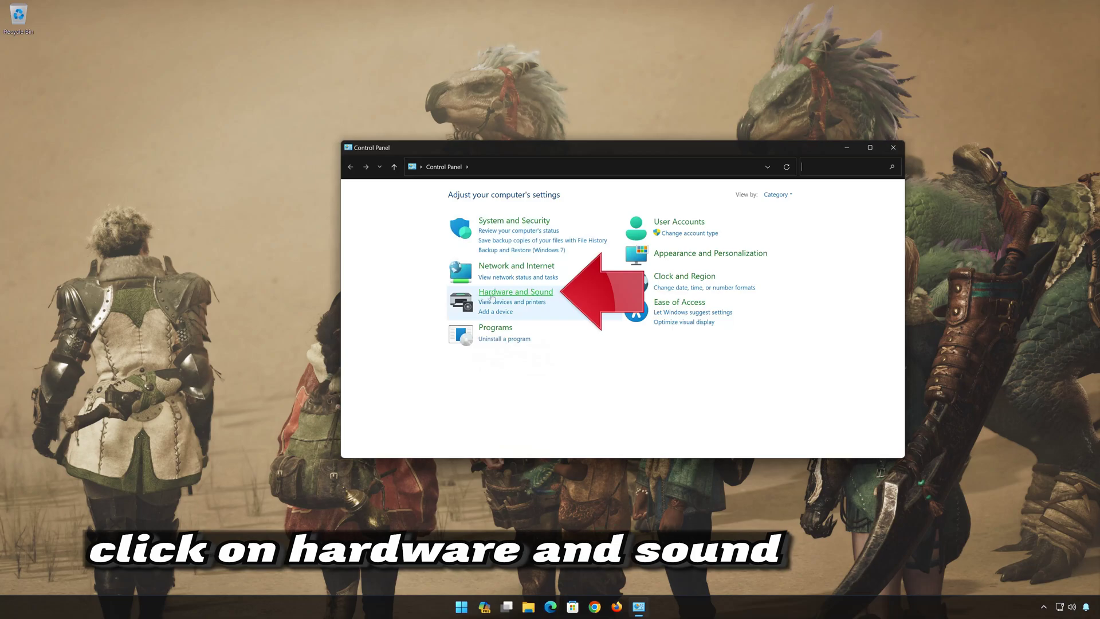
click(519, 294)
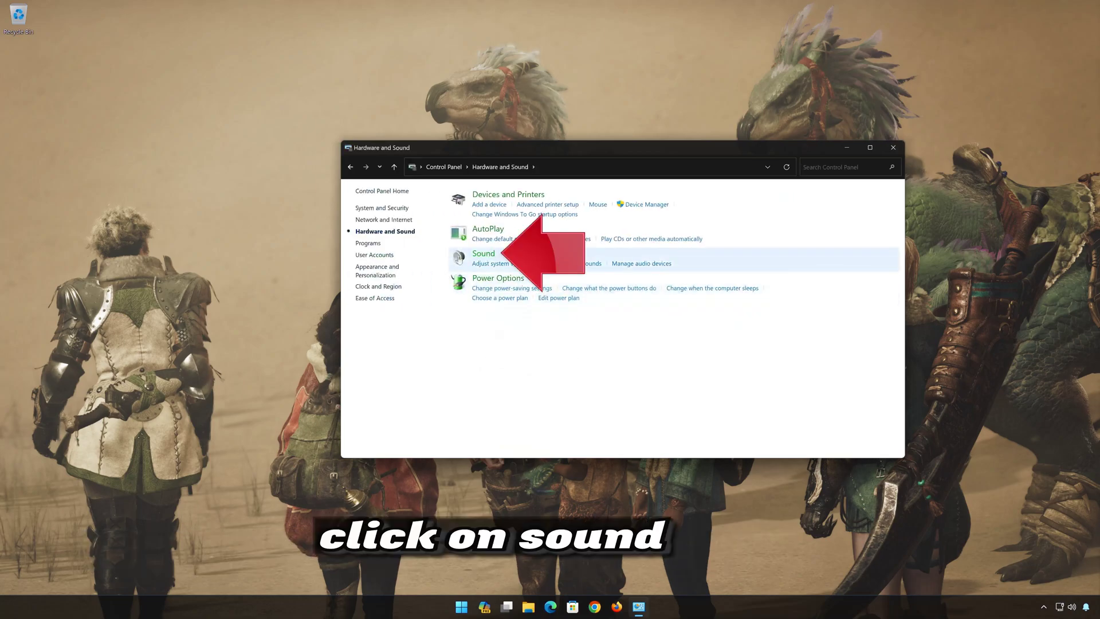
click(478, 258)
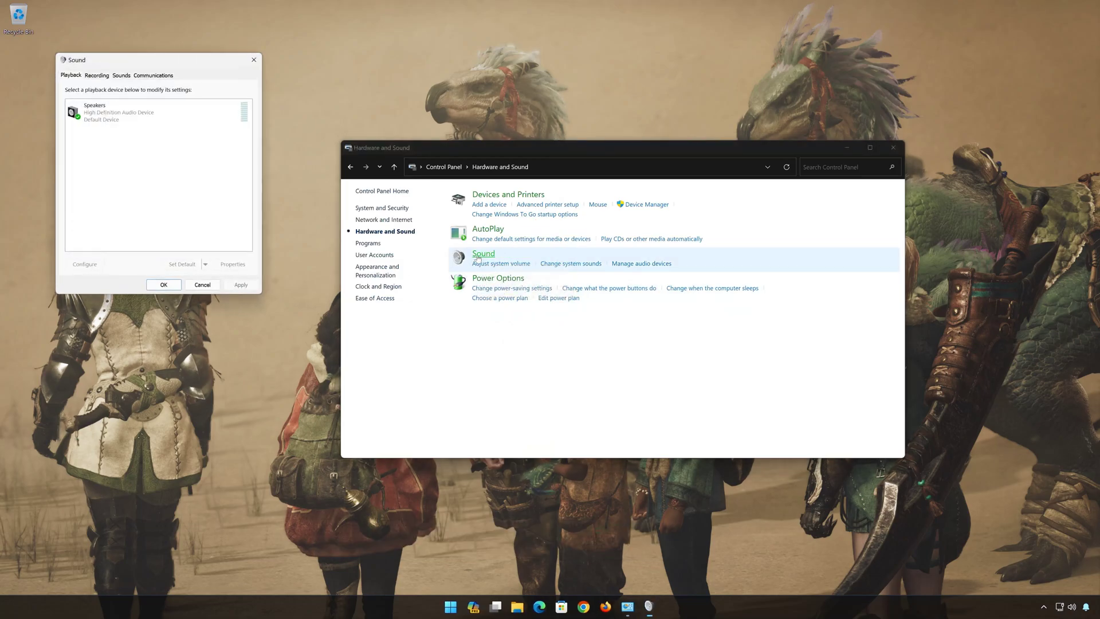
Move the Sound dialog clear, close the Control Panel window and open the Speakers device's properties.
drag(201, 65, 654, 169)
click(893, 148)
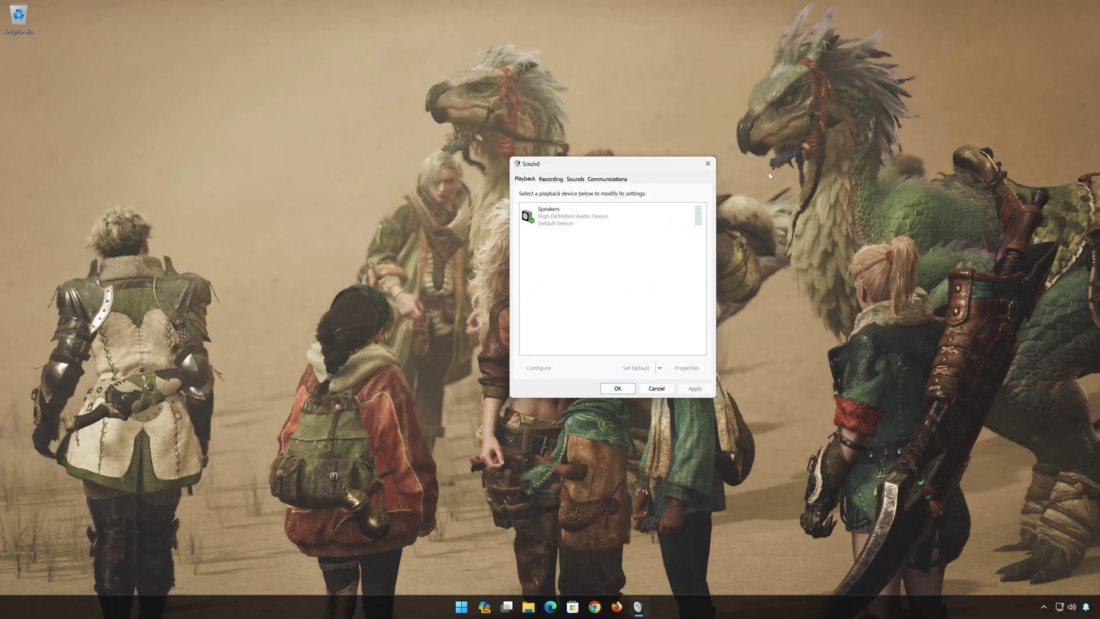
click(573, 216)
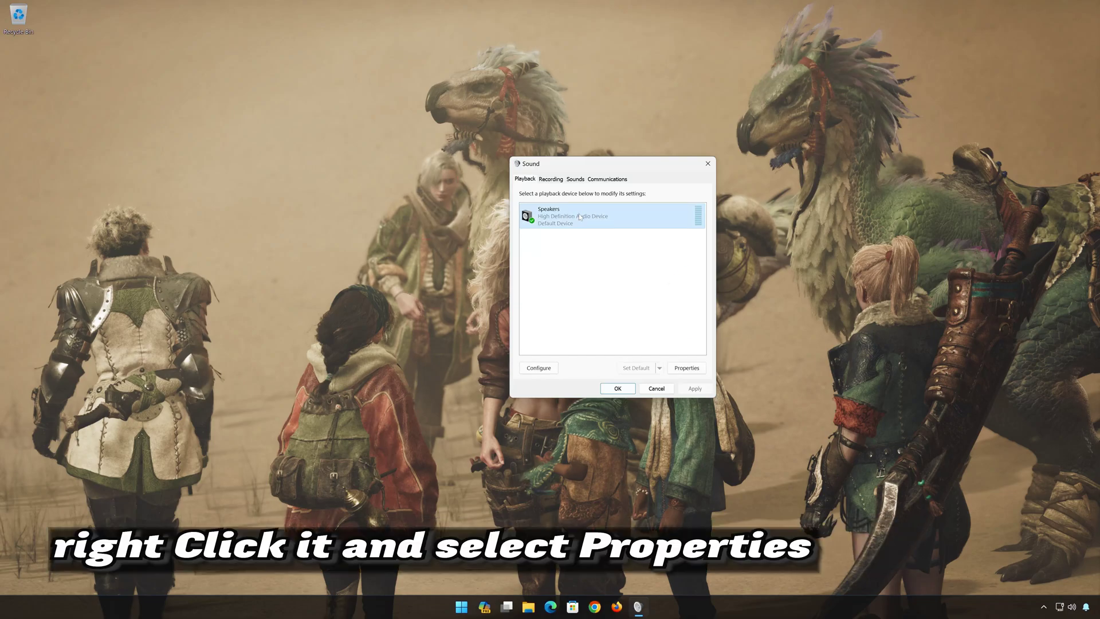
right_click(579, 216)
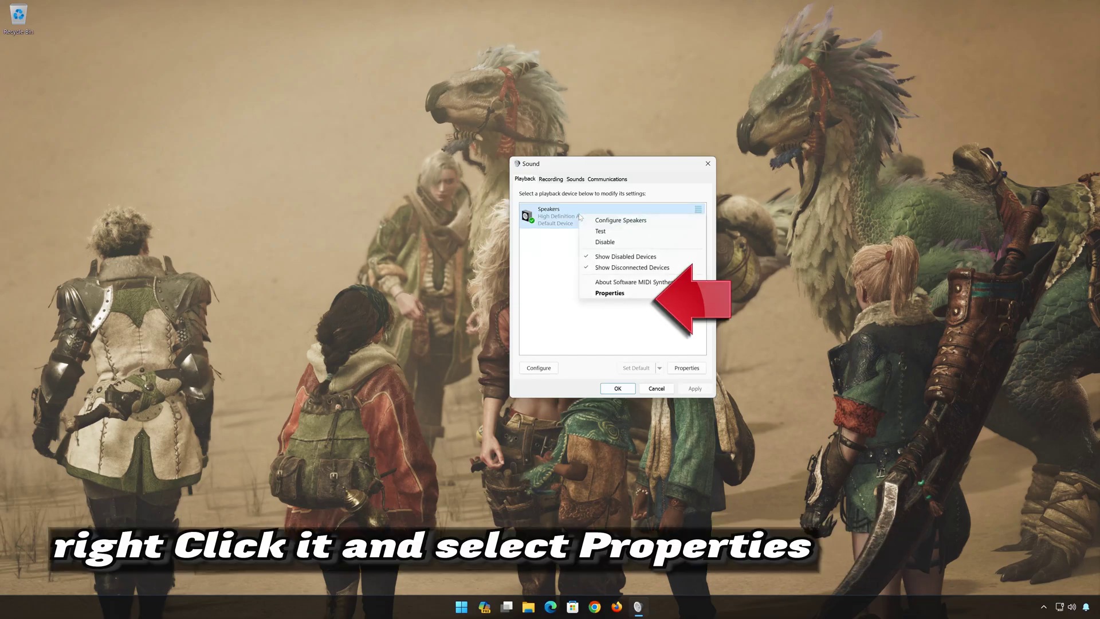
click(622, 294)
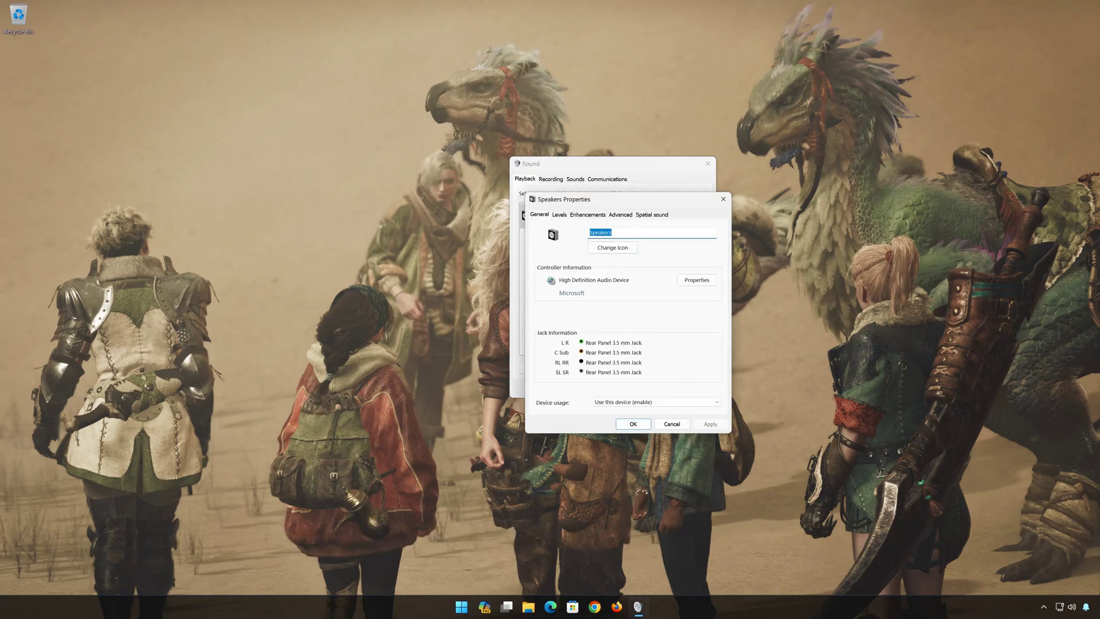
Set the speakers' default format to 16 bit, 44100 Hz (CD Quality), apply it and close Speakers Properties.
click(621, 216)
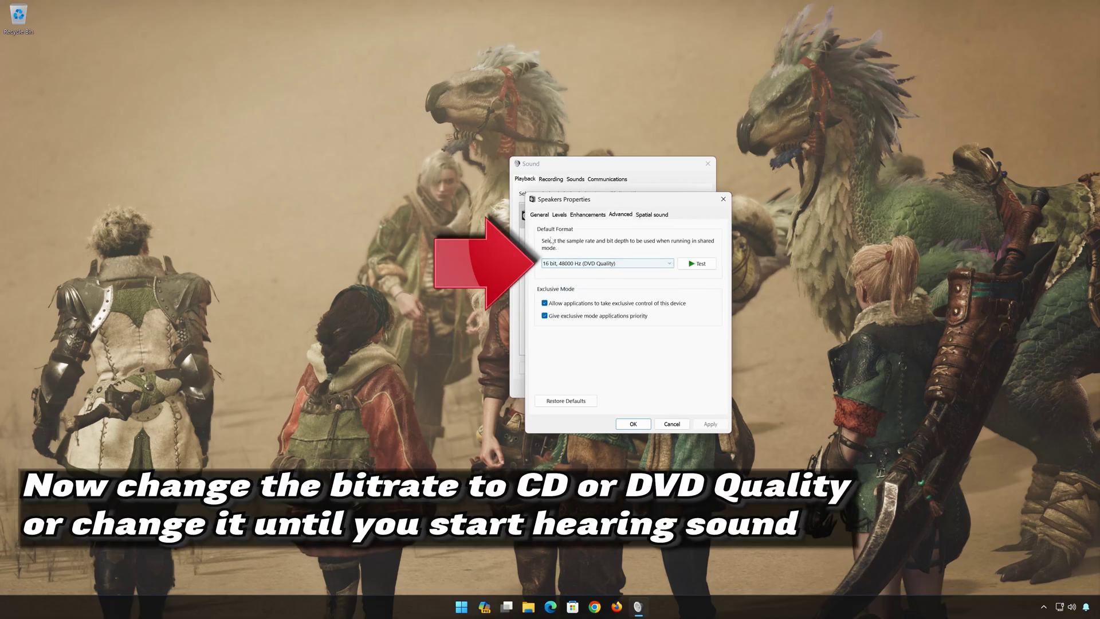
click(591, 263)
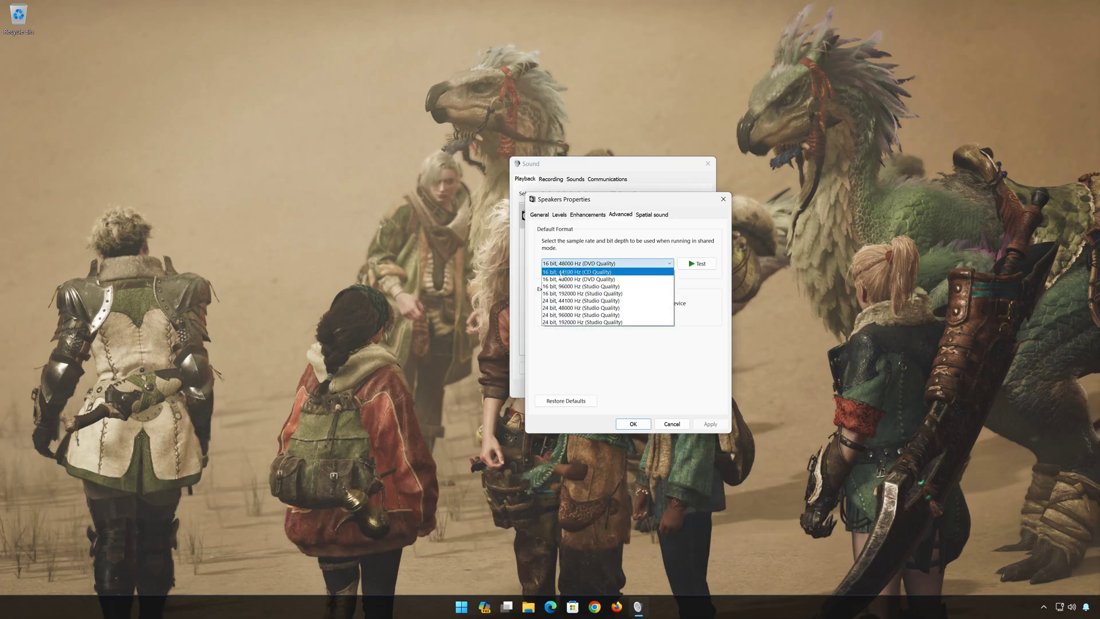
click(609, 272)
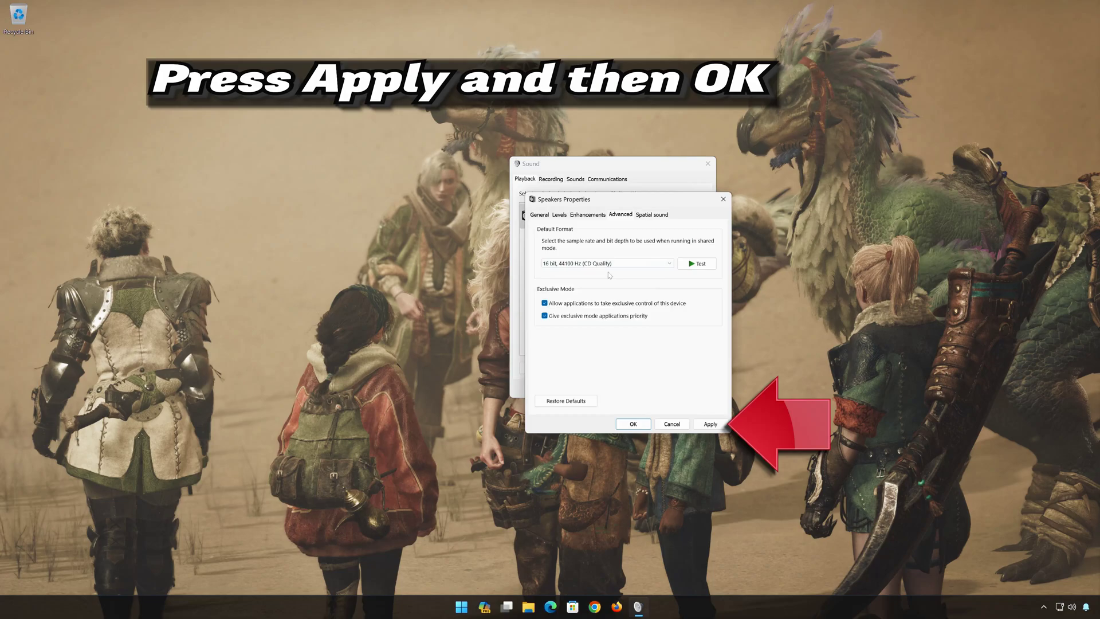
click(710, 424)
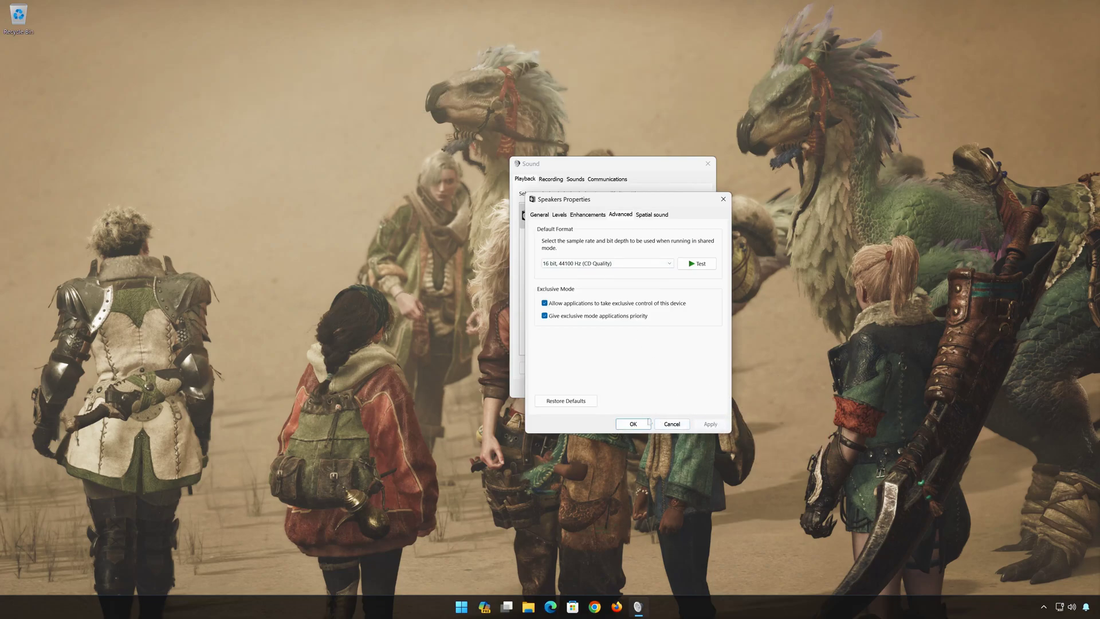
click(635, 425)
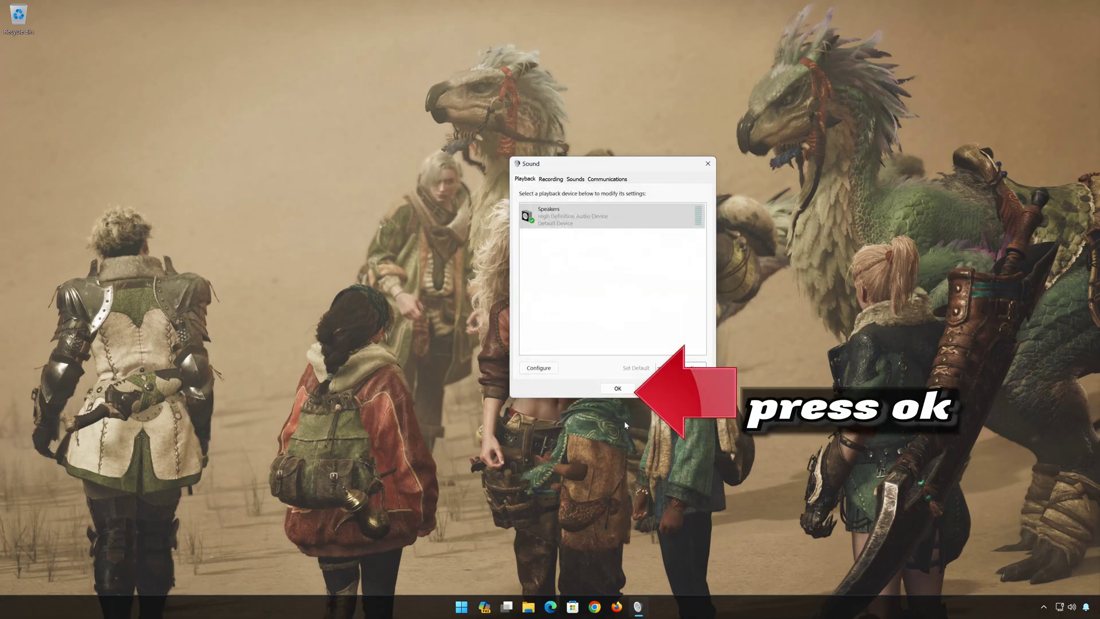
Confirm and close the Sound dialog, then search for "device manager", open Device Manager and move its window to the middle of the desktop.
click(632, 389)
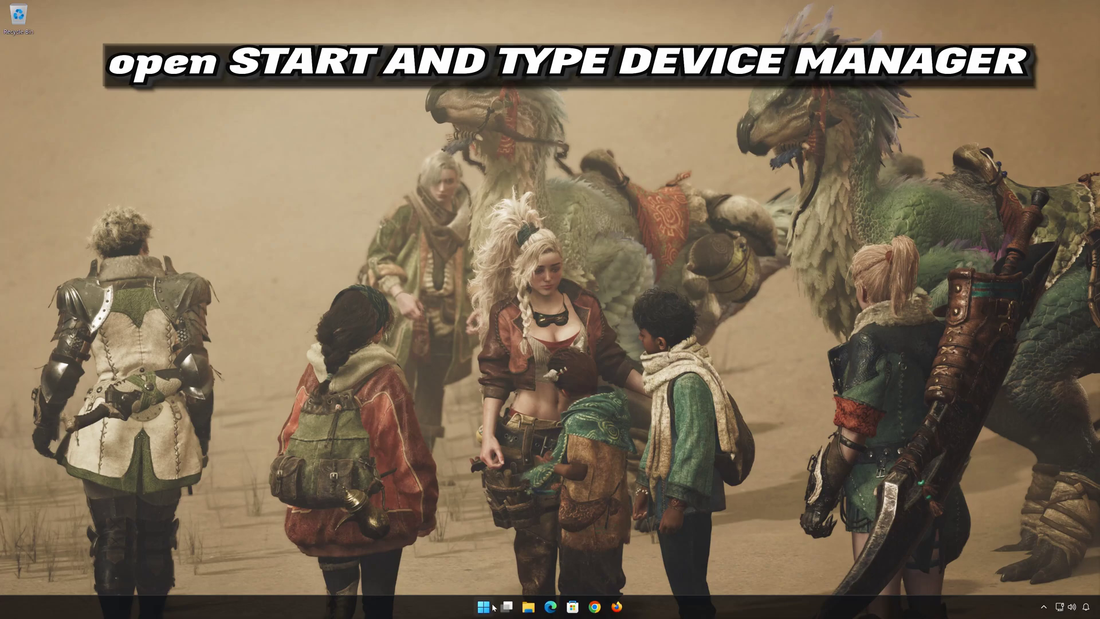
click(492, 606)
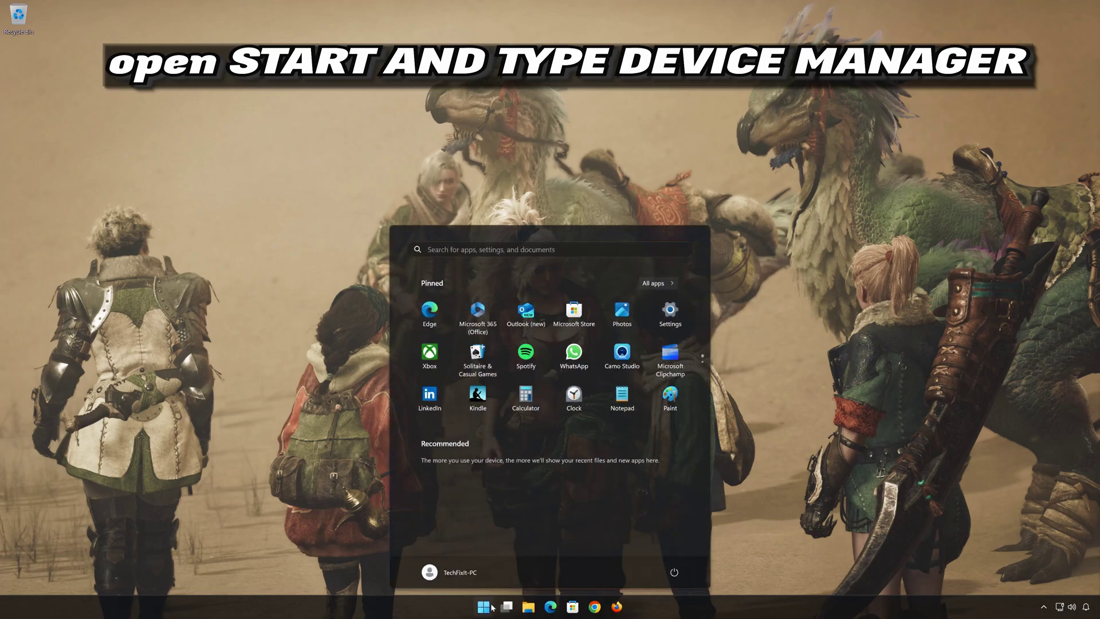
text(device manager)
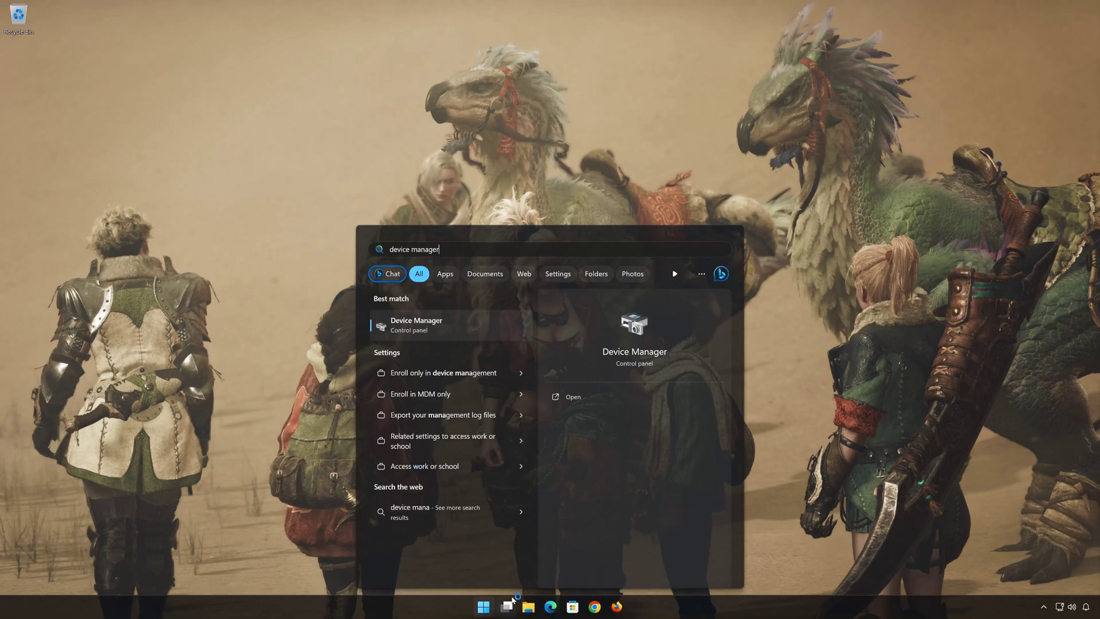
click(434, 329)
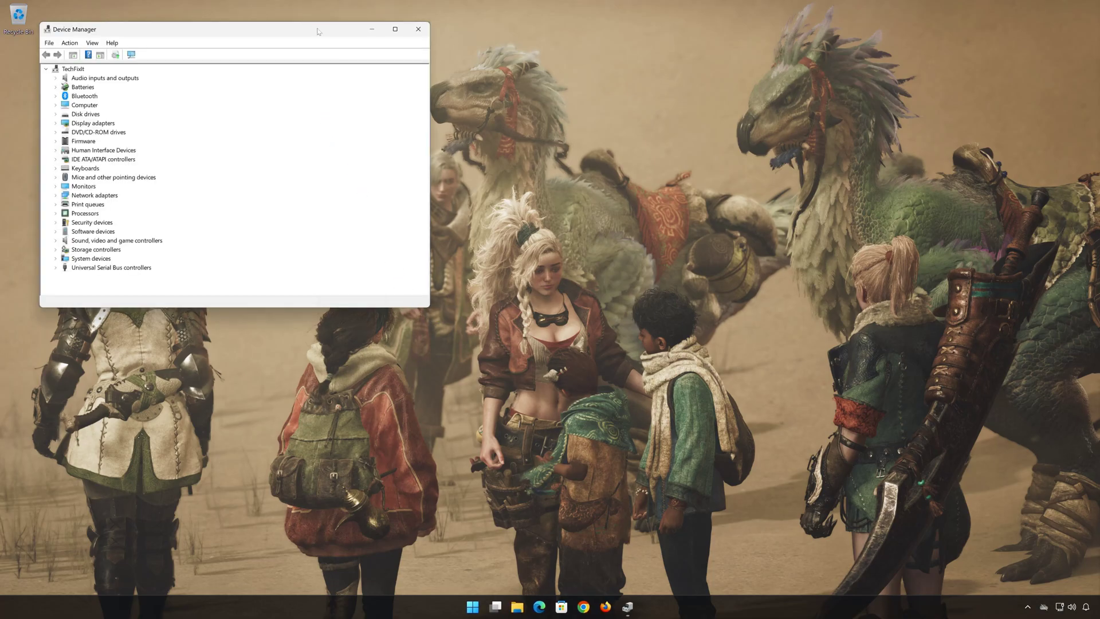
drag(318, 31, 676, 135)
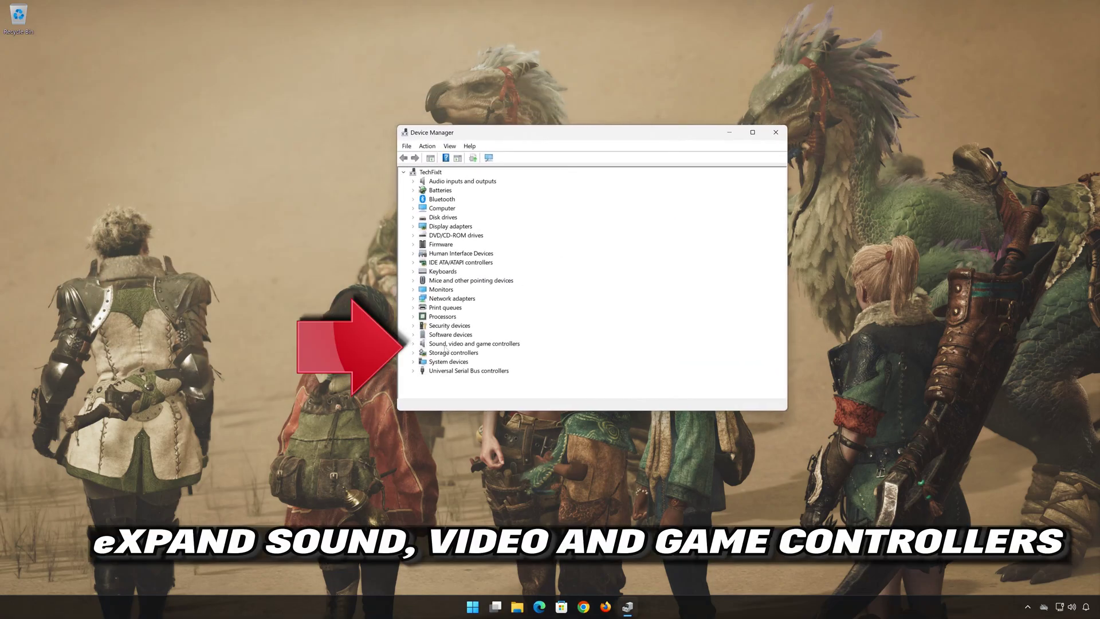
Expand Sound, video and game controllers and open the driver properties of High Definition Audio Device.
click(413, 343)
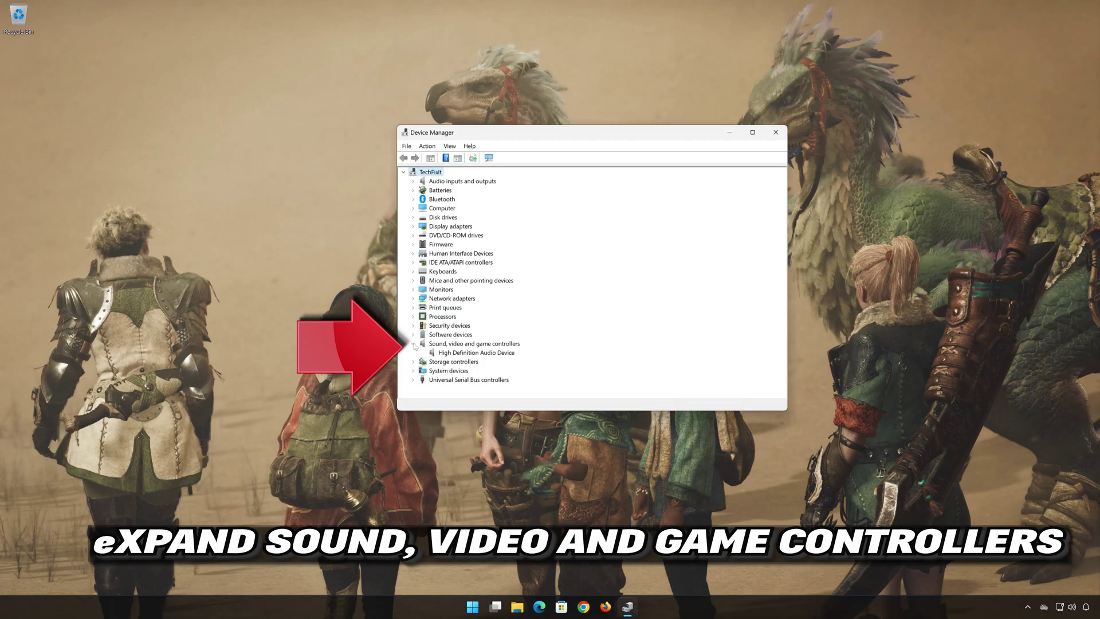
click(450, 354)
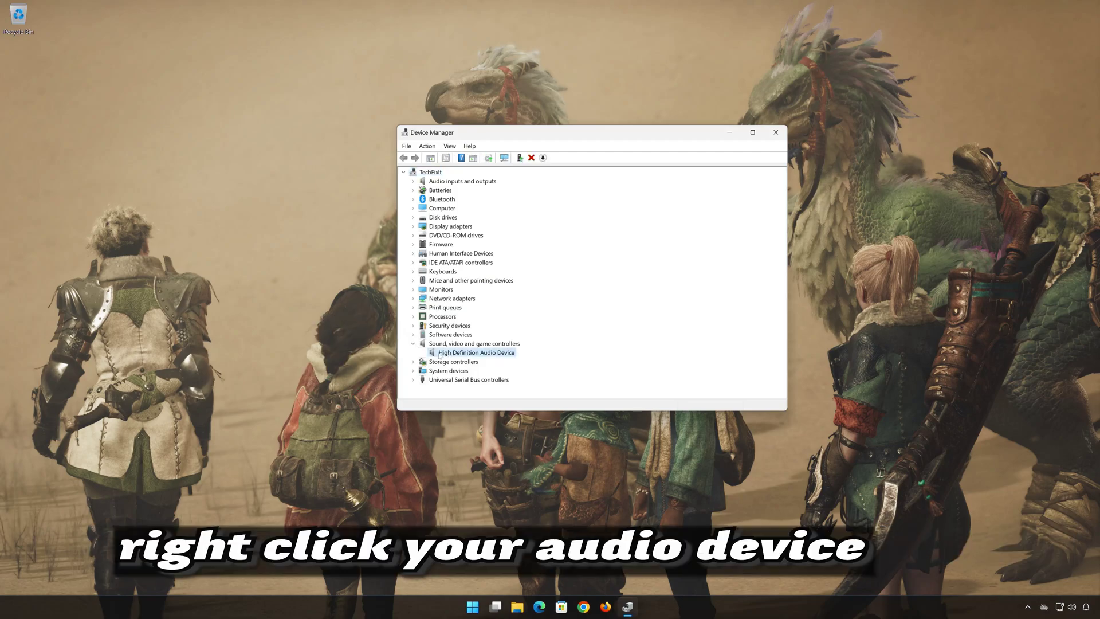
right_click(478, 354)
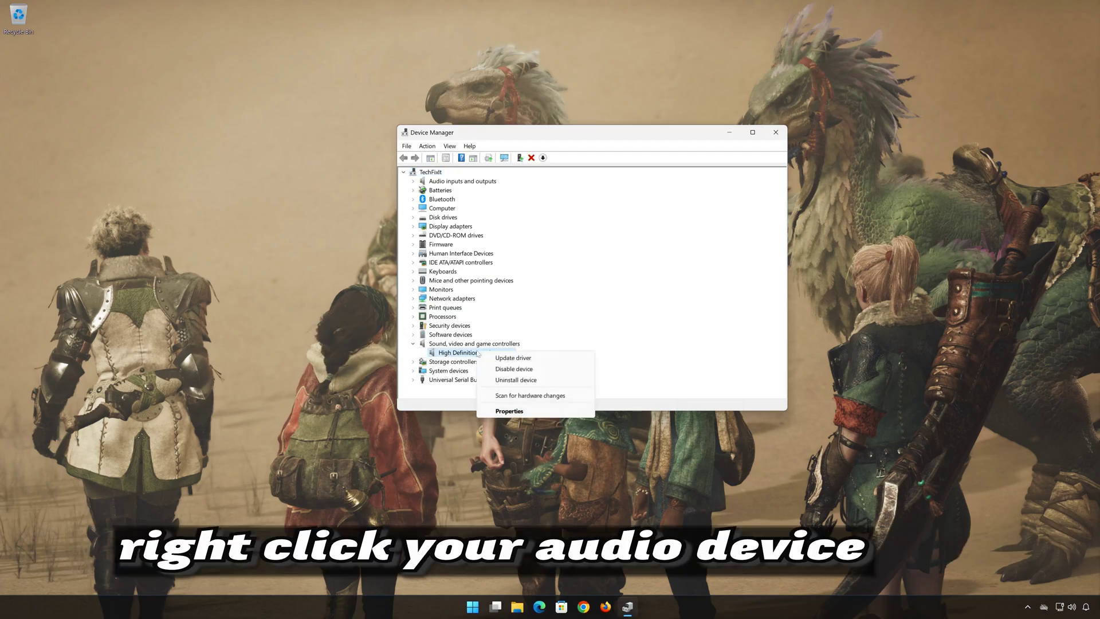
click(535, 412)
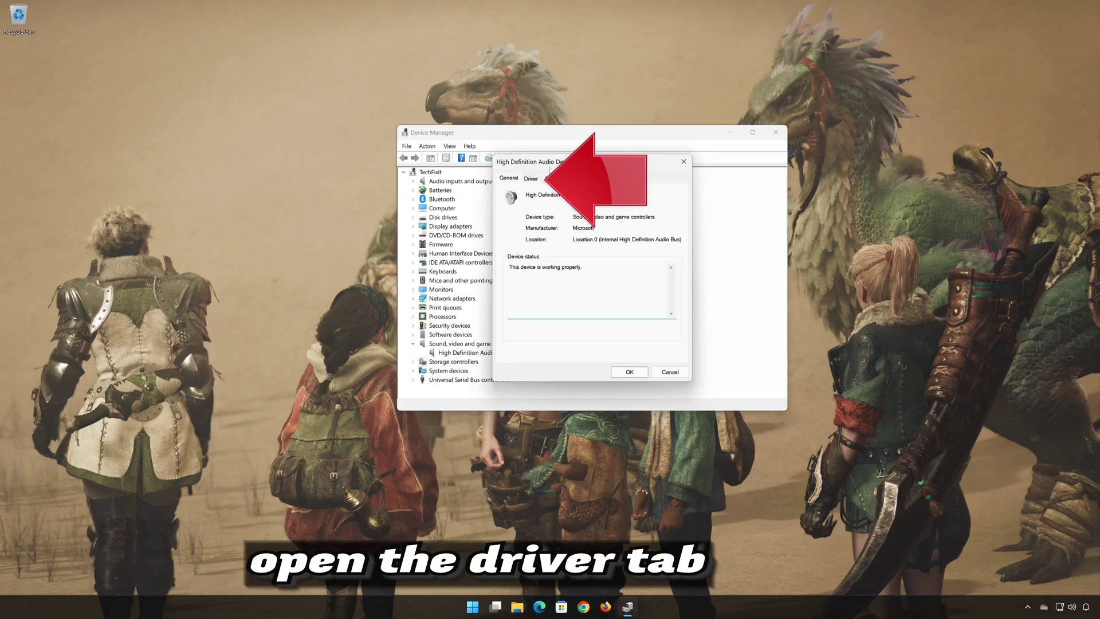
click(530, 179)
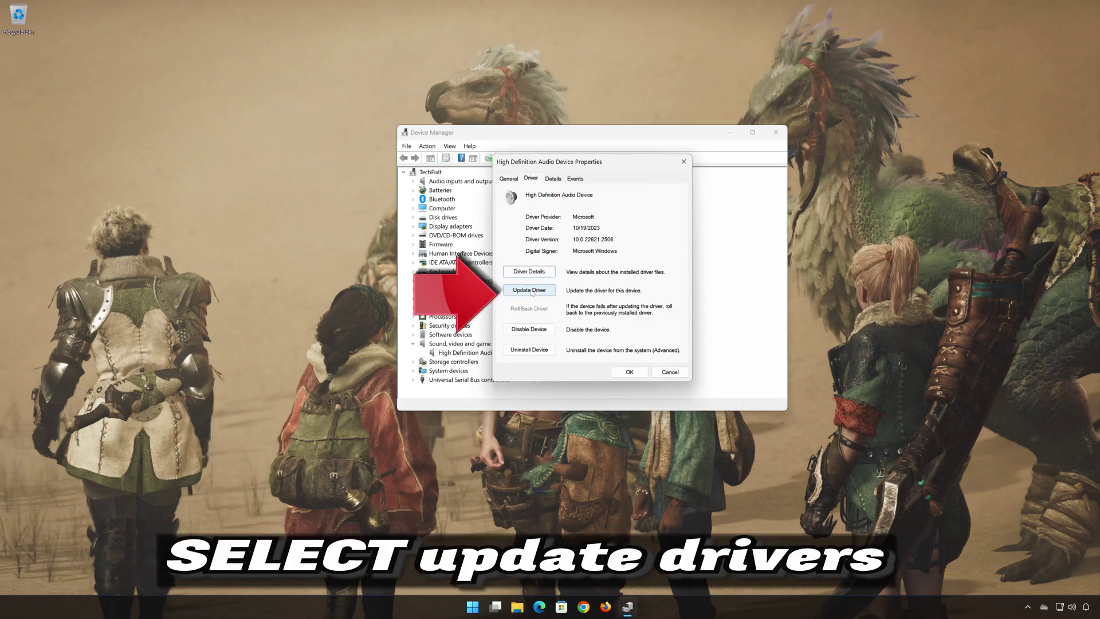
Update the driver manually by picking High Definition Audio Device from the available drivers on the computer, accepting the warning and closing the wizard.
click(529, 291)
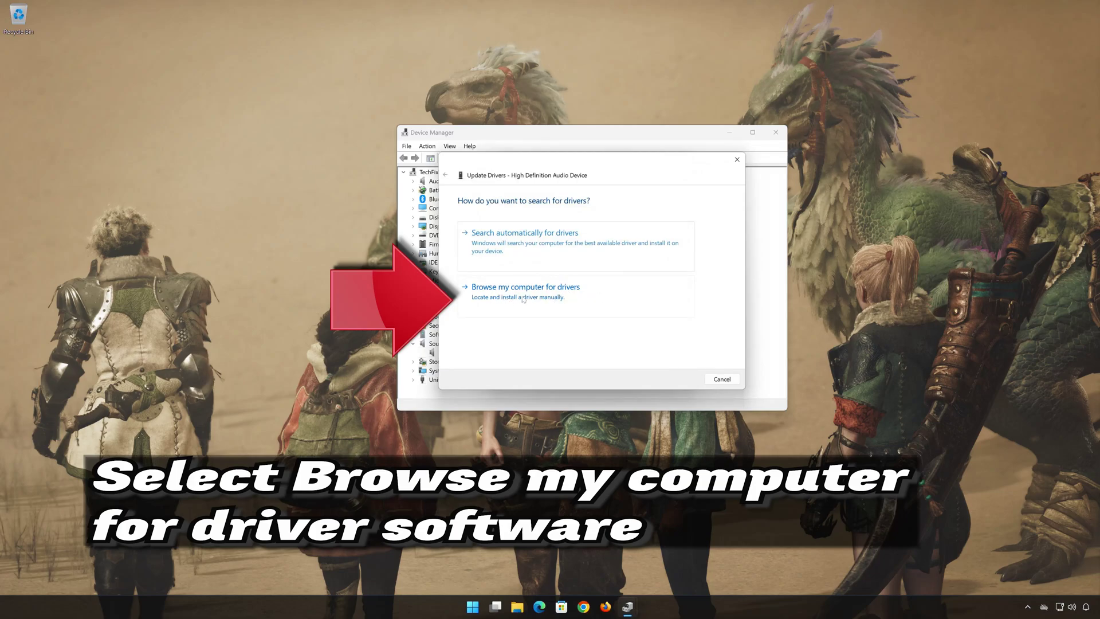
click(523, 297)
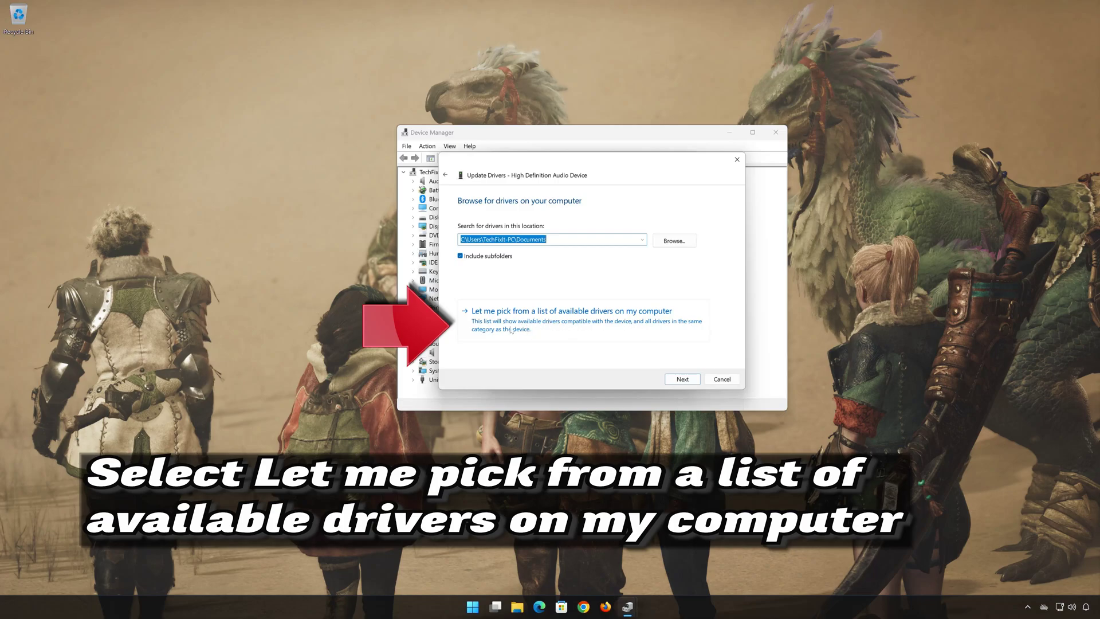
click(551, 328)
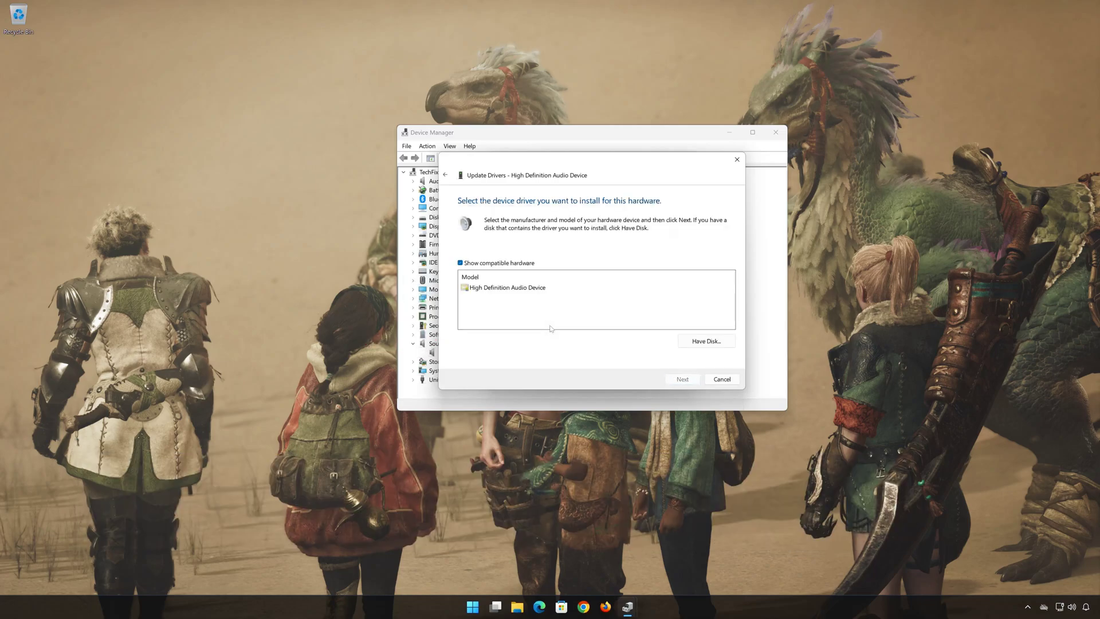
click(531, 293)
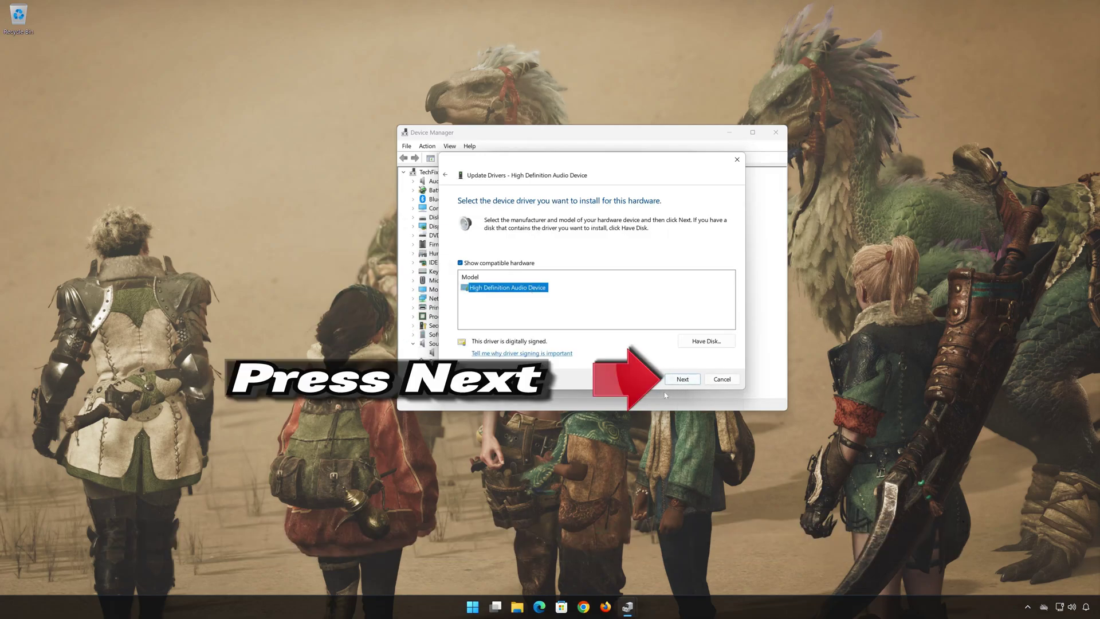
click(682, 380)
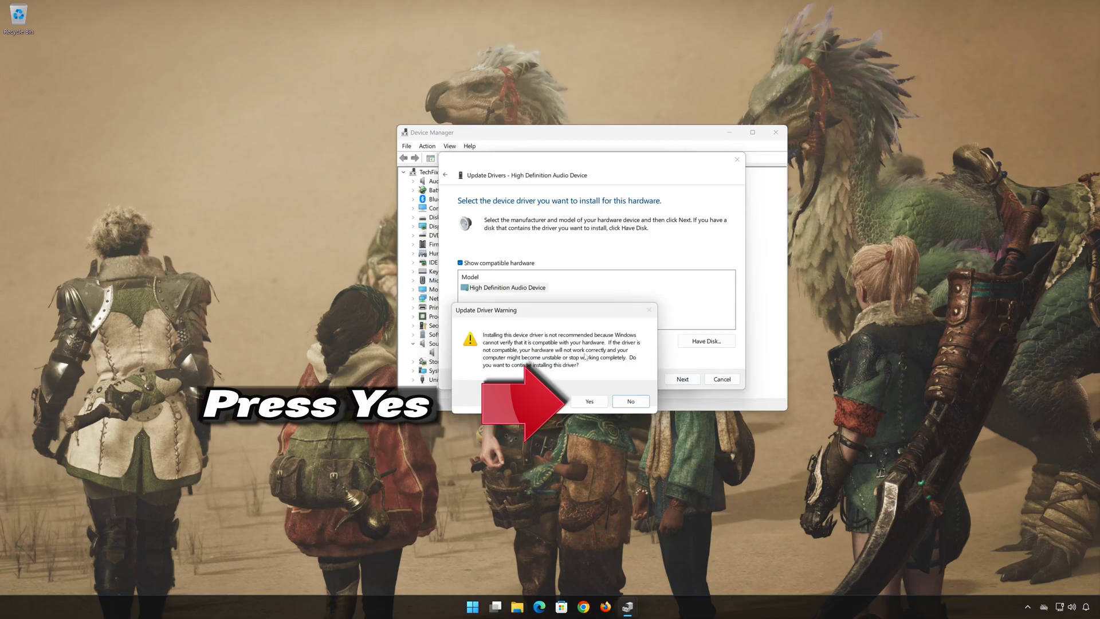
click(597, 404)
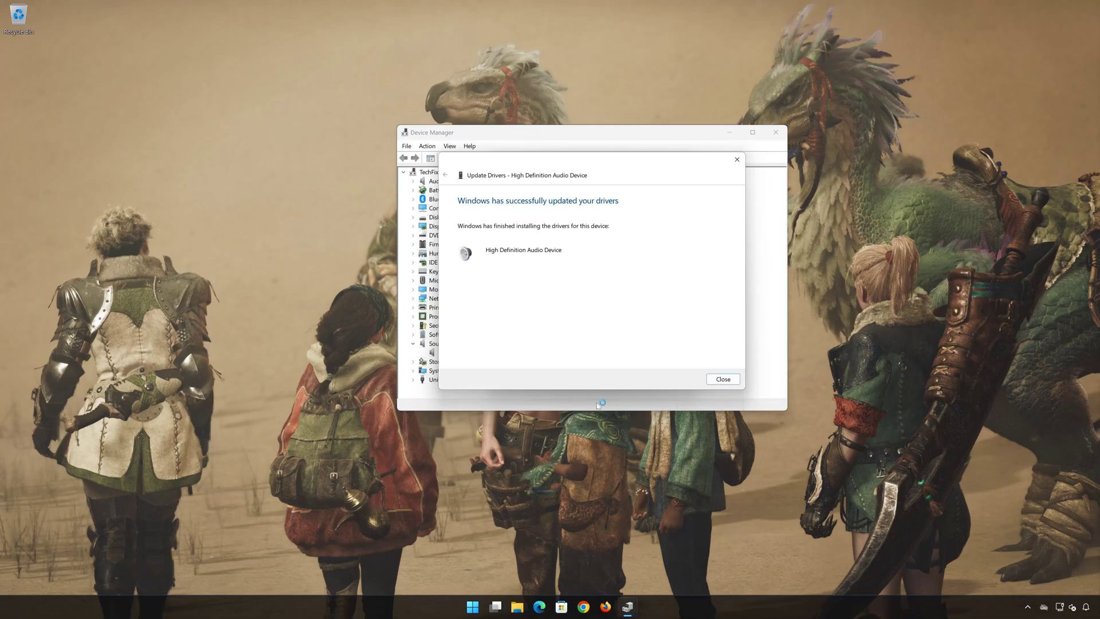
click(717, 379)
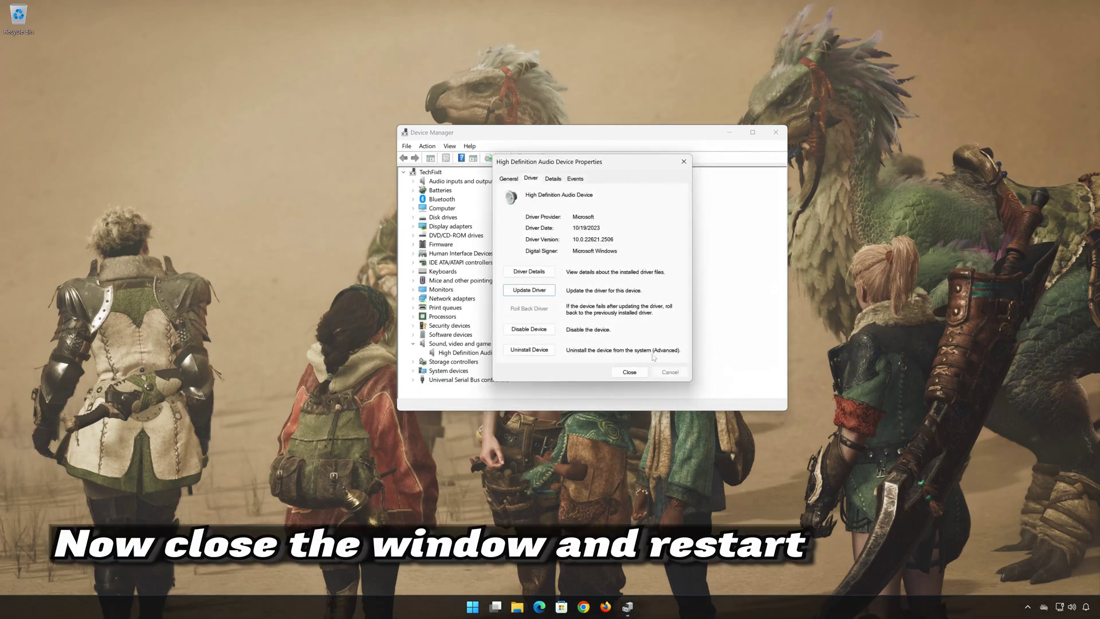
Close the device properties and Device Manager, and restart the computer.
click(629, 371)
click(775, 131)
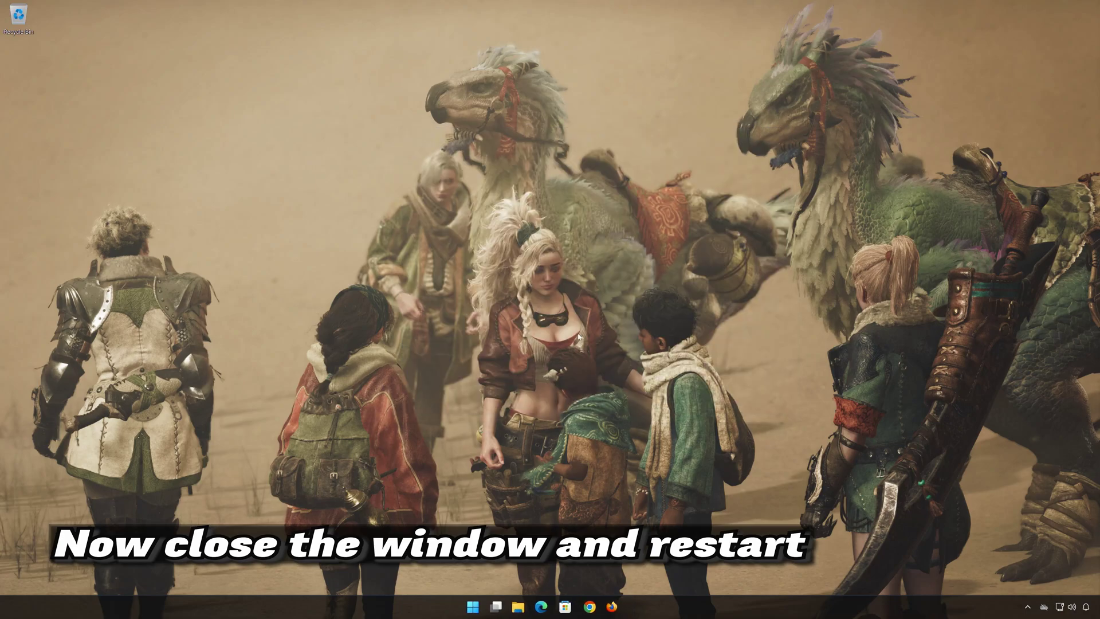
click(487, 607)
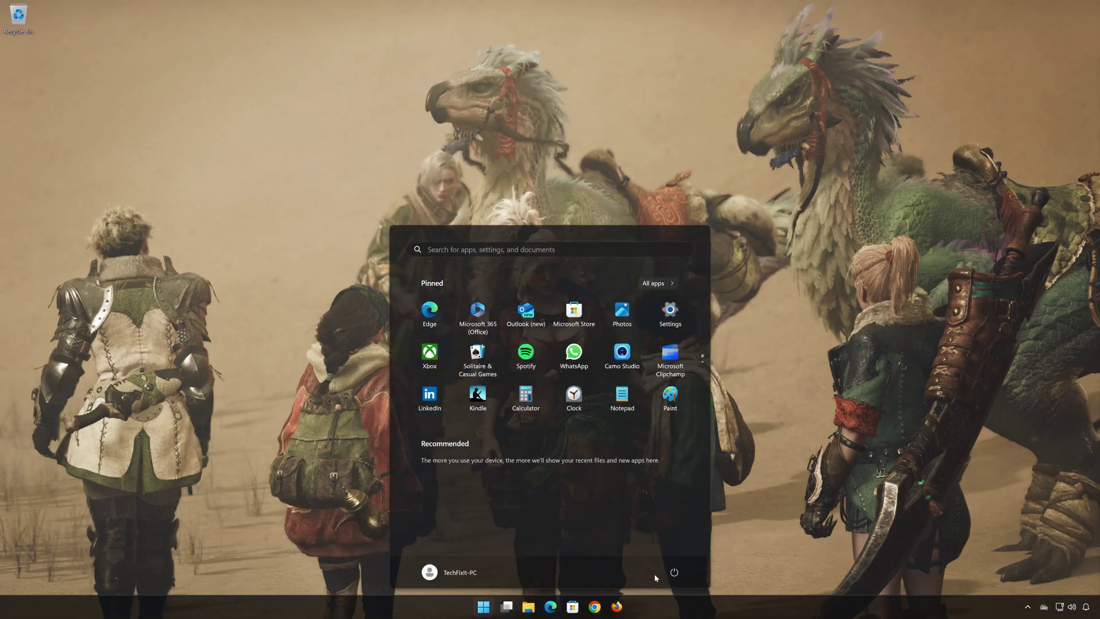
click(674, 571)
click(673, 553)
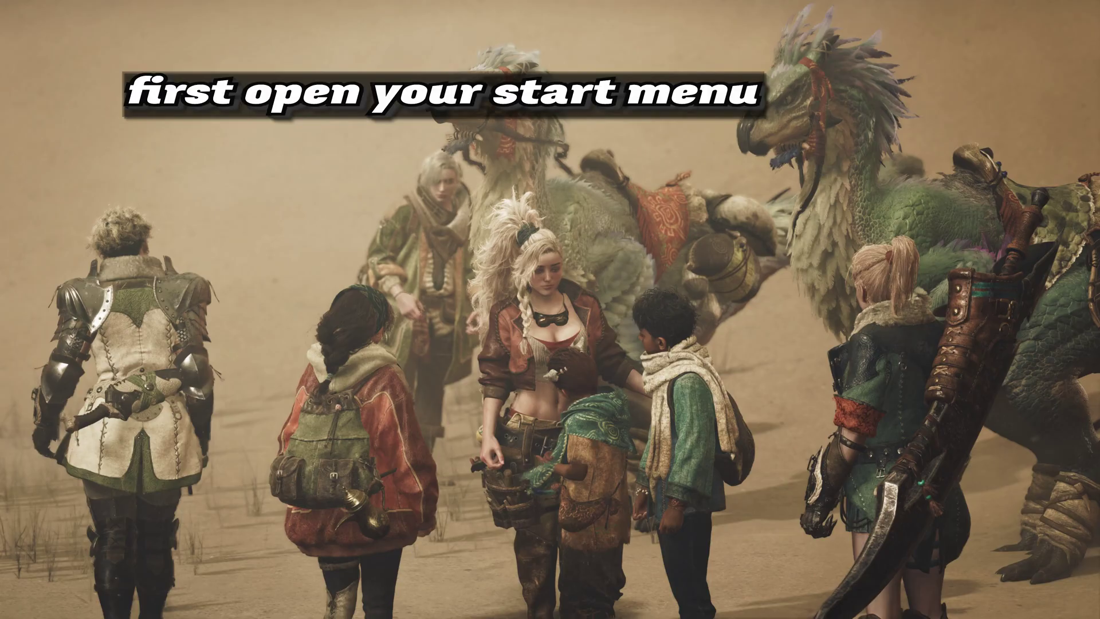
Open Windows Settings and go to the Sound page under System.
key(super)
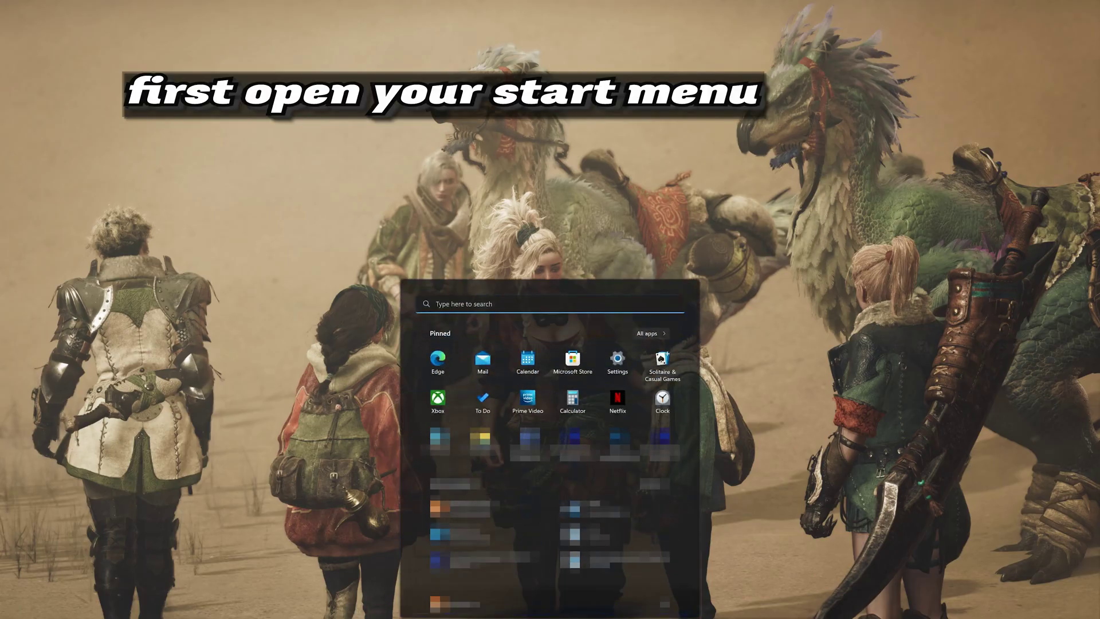
click(623, 364)
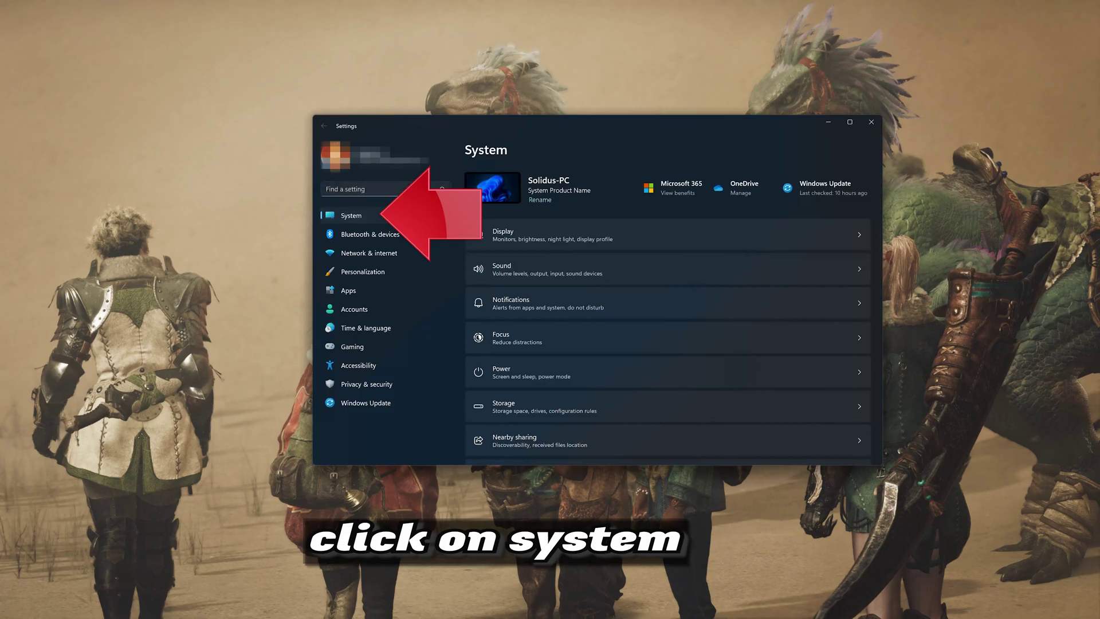
click(386, 213)
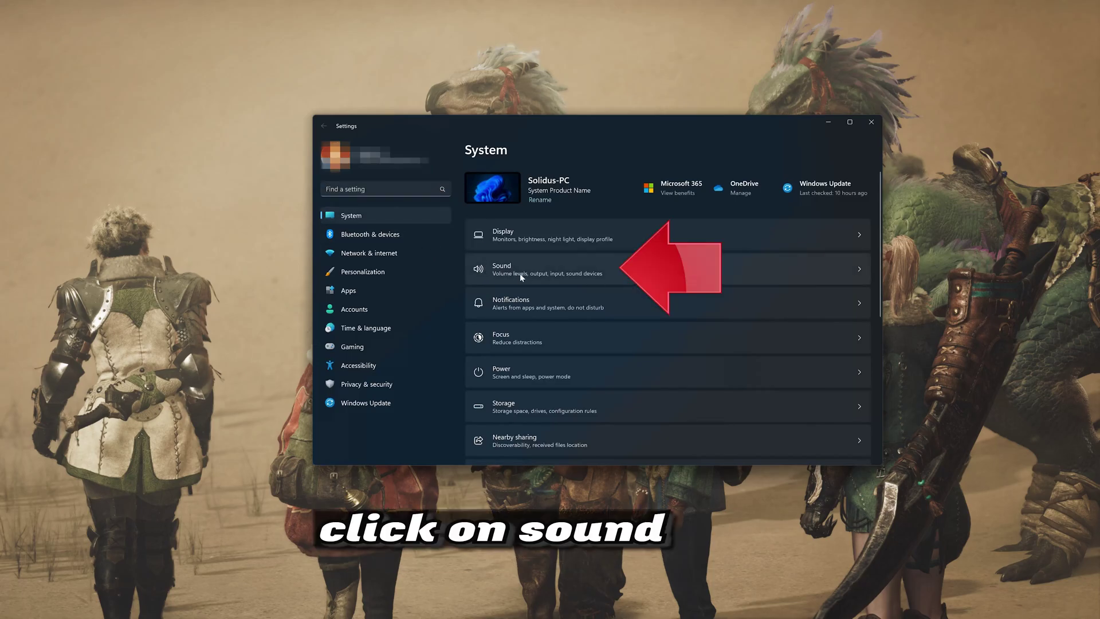
click(649, 268)
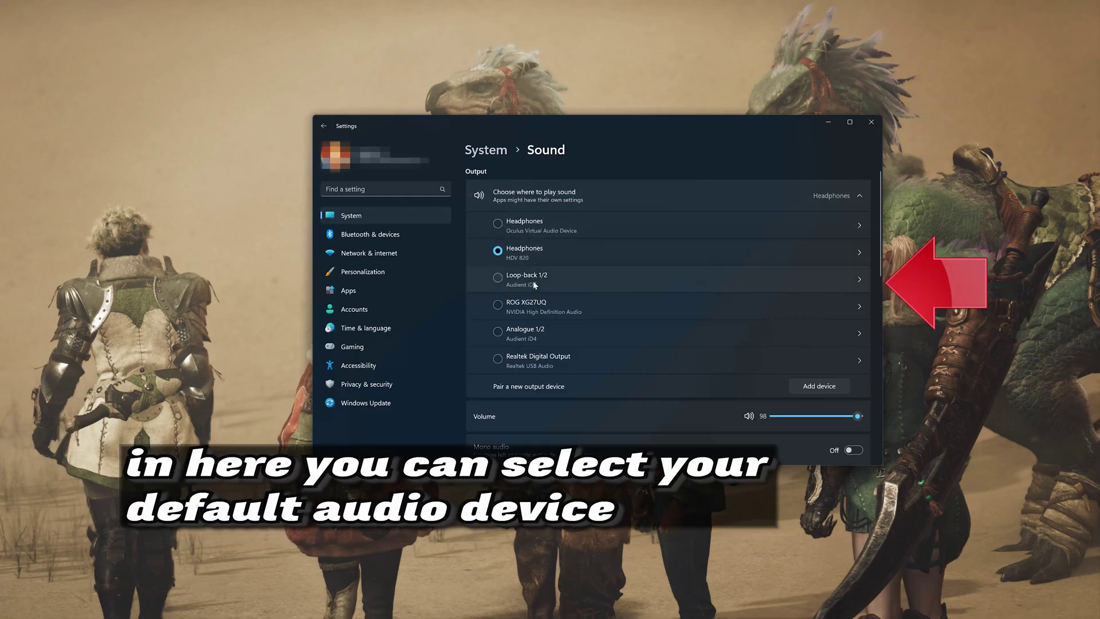
Choose Headphones (HDV 820) as the output device, view its properties and return to the Sound page.
click(528, 225)
click(525, 255)
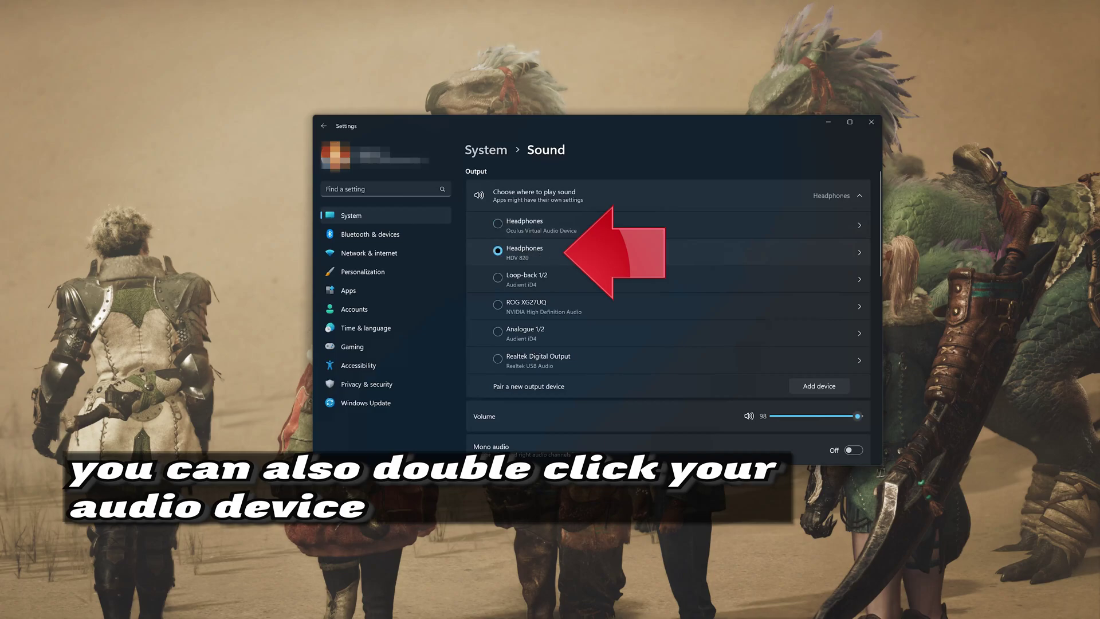
double_click(593, 250)
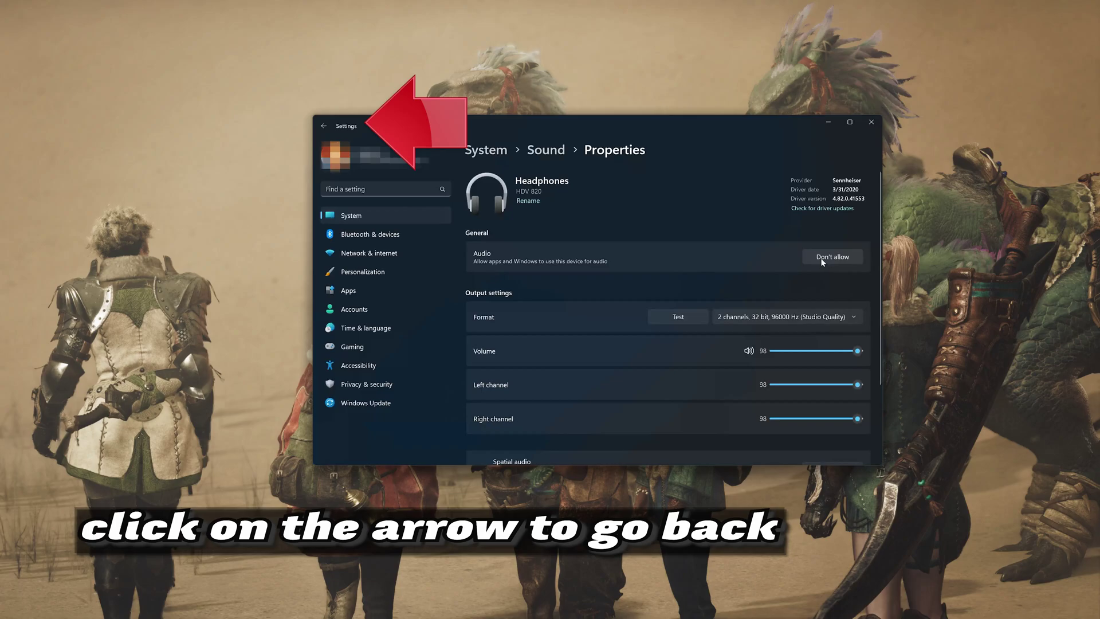
click(324, 126)
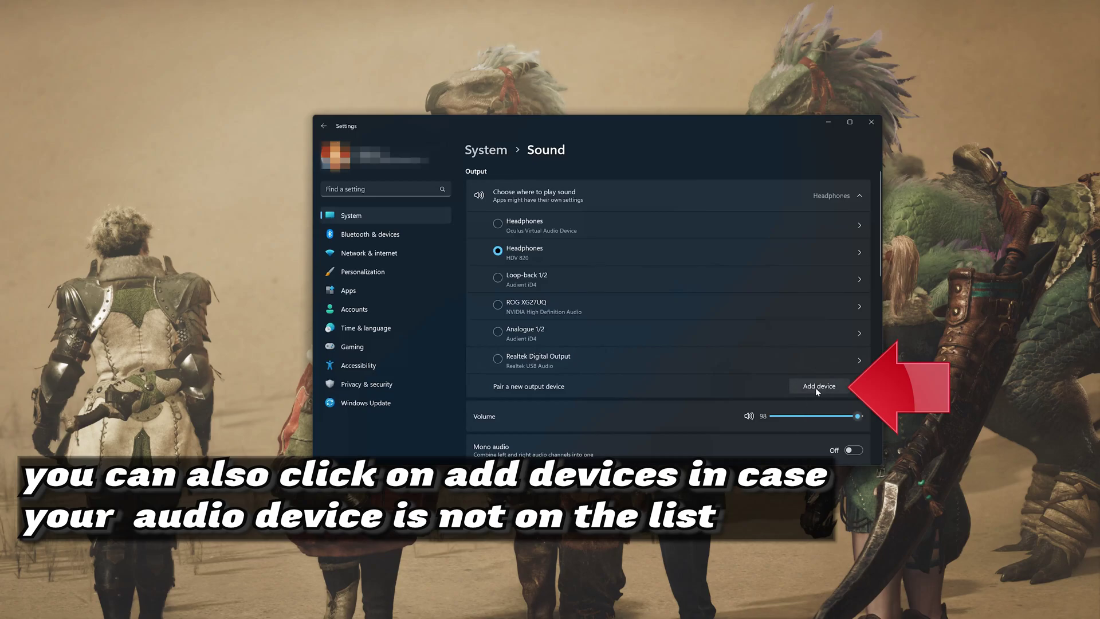
View the device types offered for pairing a new output device, dismiss the dialog and close Settings.
click(817, 386)
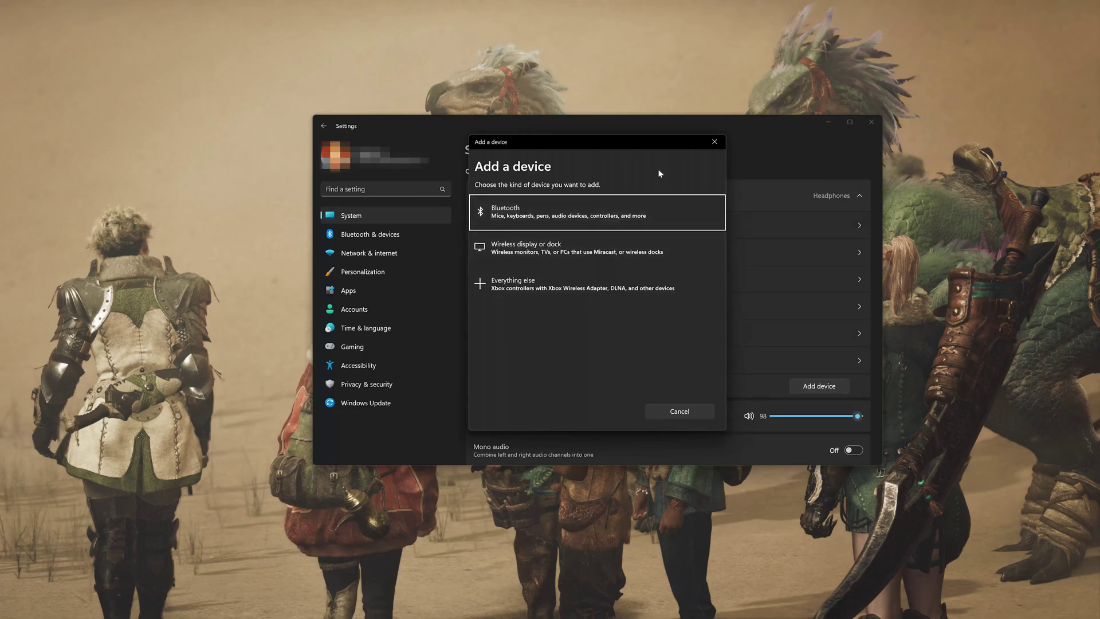
click(709, 146)
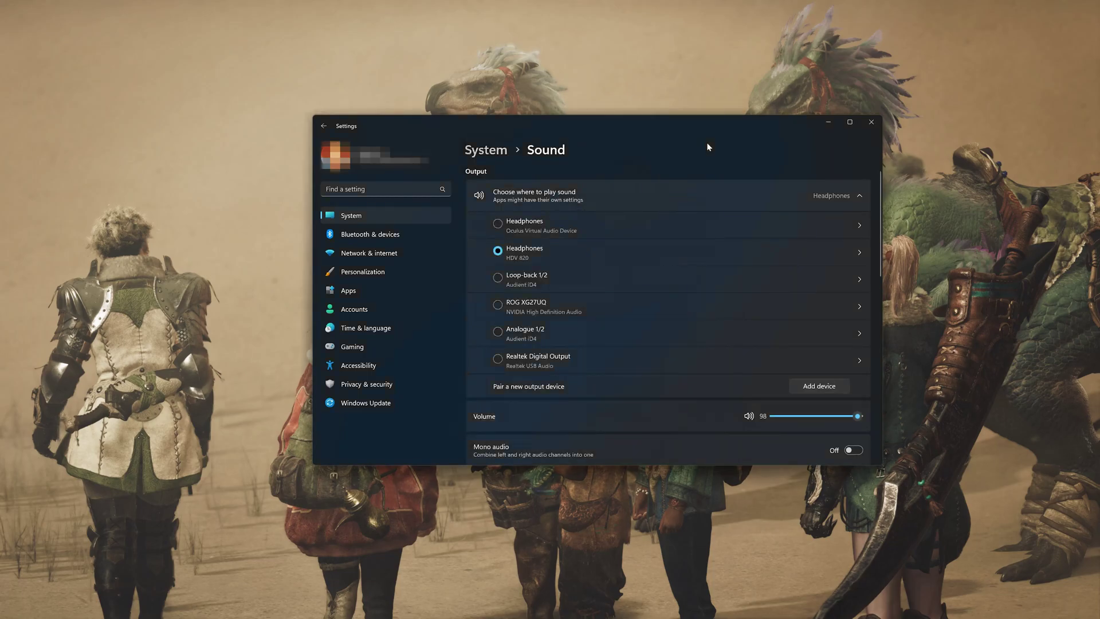
click(871, 122)
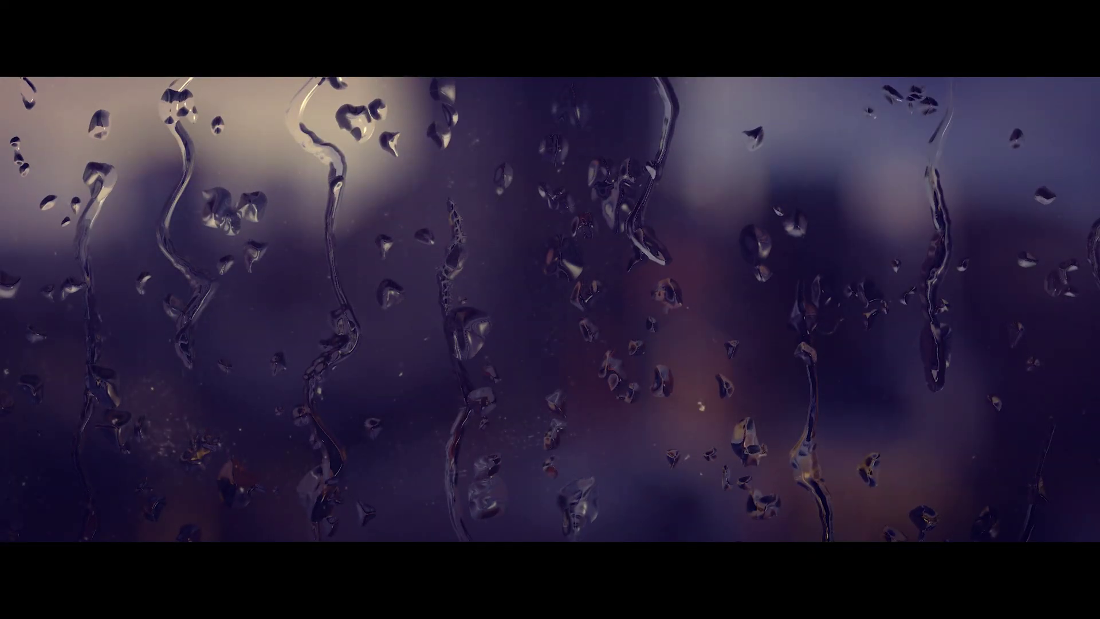